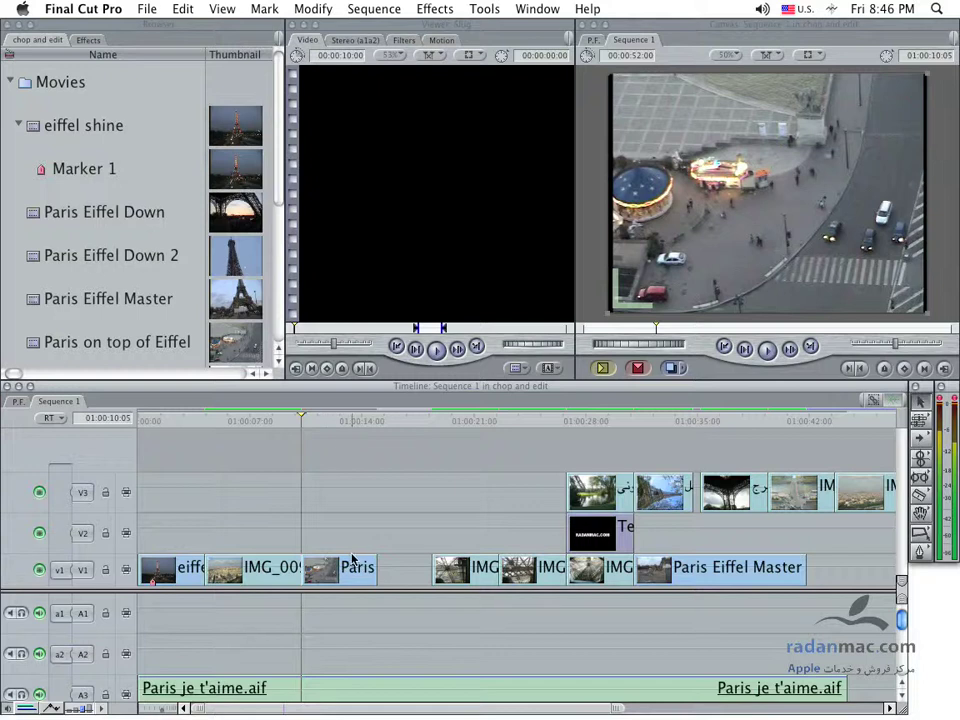
- Turn on snapping and load the Paris on top of Eiffel clip's Motion parameters
{"action": "left_click", "coordinate": [868, 399]}
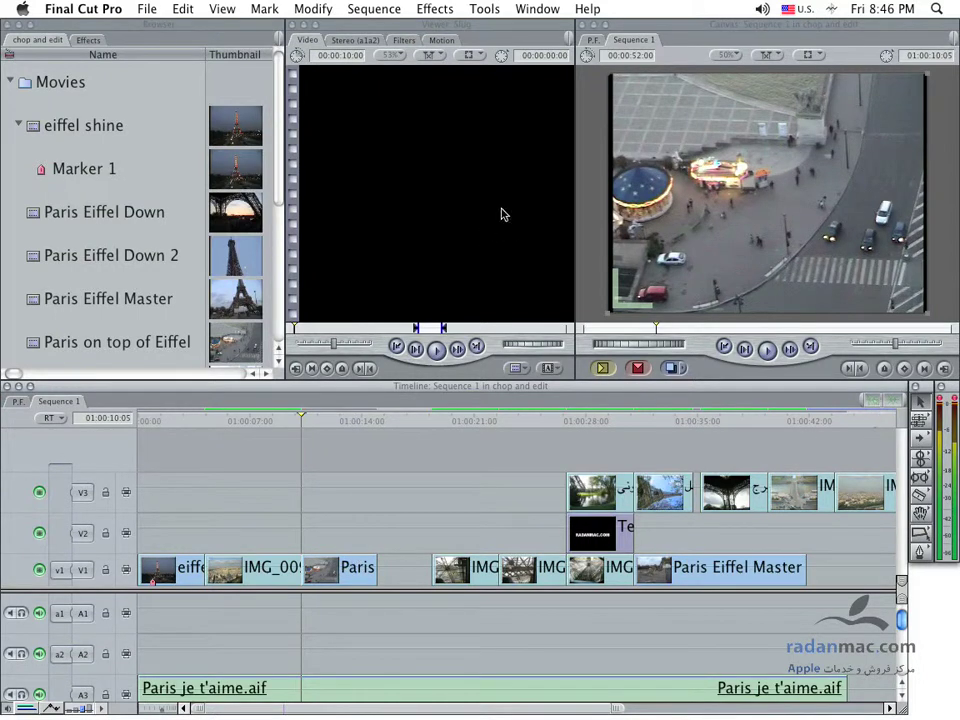
{"action": "left_click", "coordinate": [338, 572]}
{"action": "double_click", "coordinate": [338, 572]}
{"action": "left_click", "coordinate": [380, 40]}
- Arrange the windows Two Up so the Motion settings sit beside the Canvas
{"action": "left_click", "coordinate": [530, 8]}
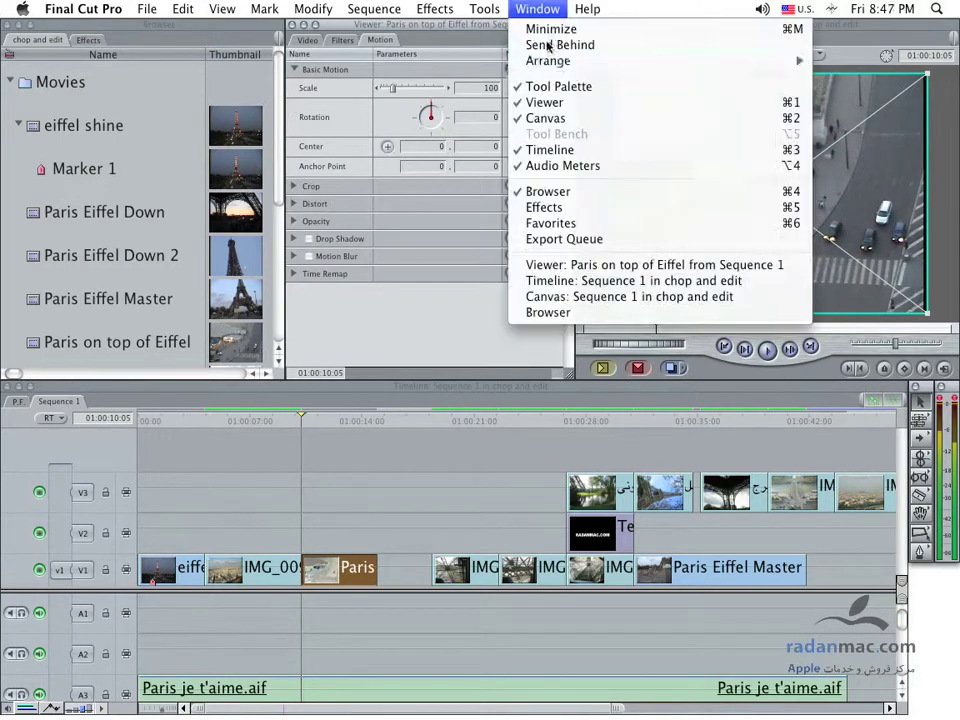
{"action": "mouse_move", "coordinate": [540, 61]}
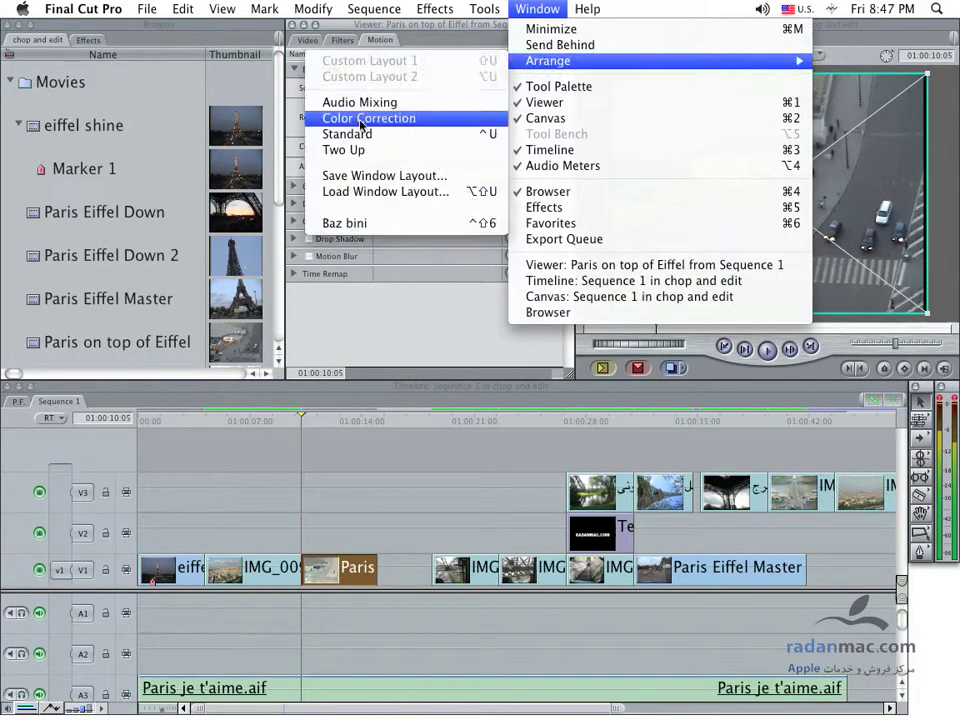
{"action": "left_click", "coordinate": [407, 150]}
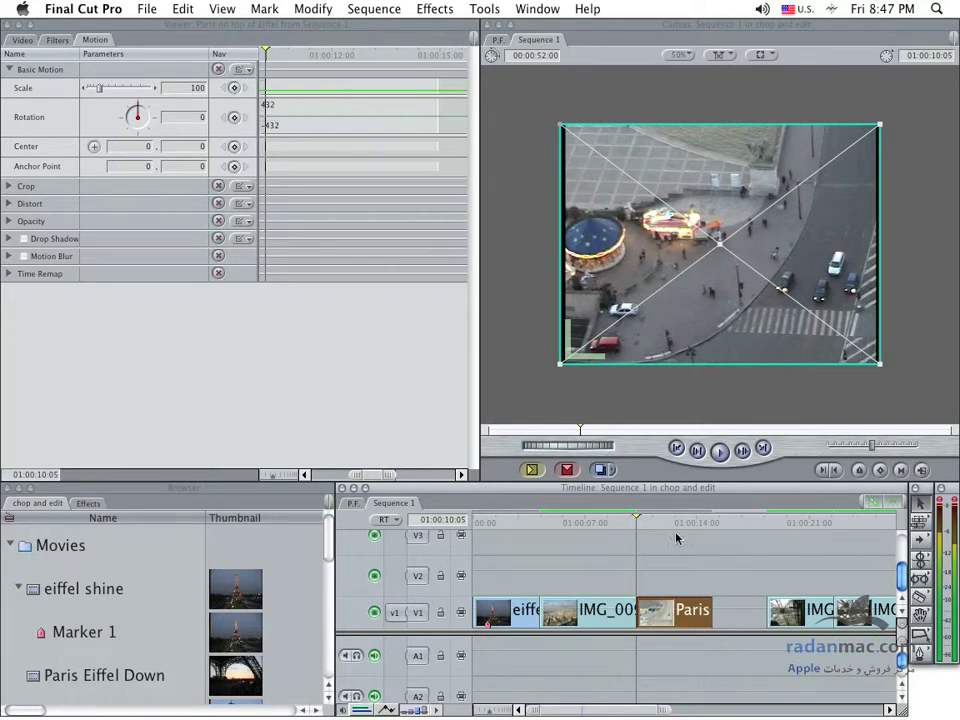
- Scrub through the Paris clip and step frame by frame to 01:00:14:13
{"action": "mouse_move", "coordinate": [646, 530]}
{"action": "left_mouse_down"}
{"action": "mouse_move", "coordinate": [703, 529]}
{"action": "mouse_move", "coordinate": [643, 532]}
{"action": "left_mouse_up"}
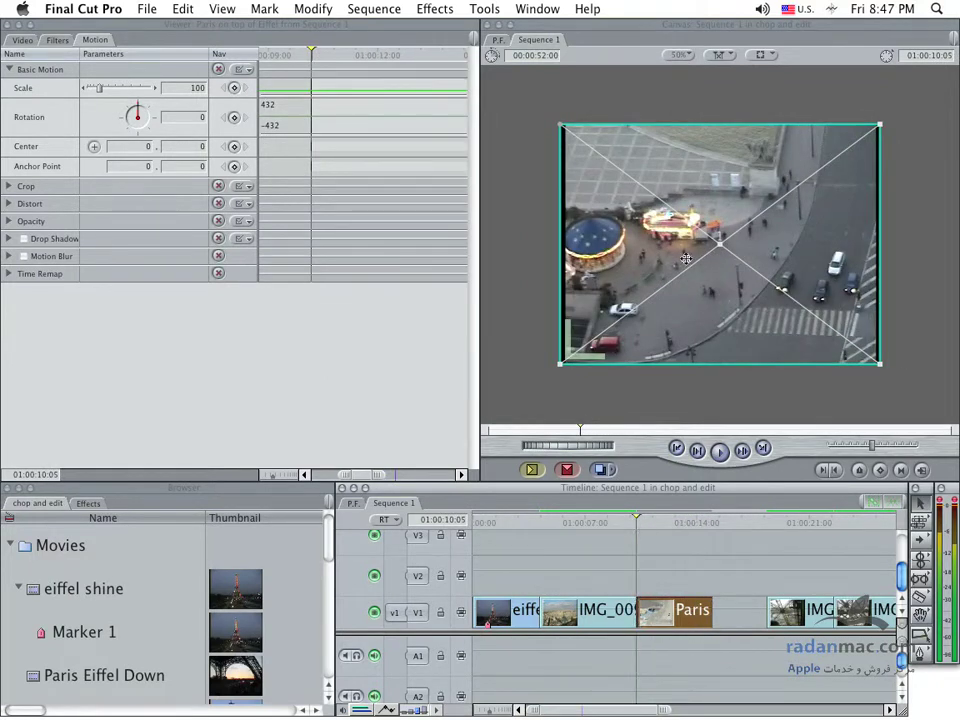
{"action": "mouse_move", "coordinate": [614, 530]}
{"action": "left_mouse_down"}
{"action": "mouse_move", "coordinate": [707, 527]}
{"action": "mouse_move", "coordinate": [697, 527]}
{"action": "left_mouse_up"}
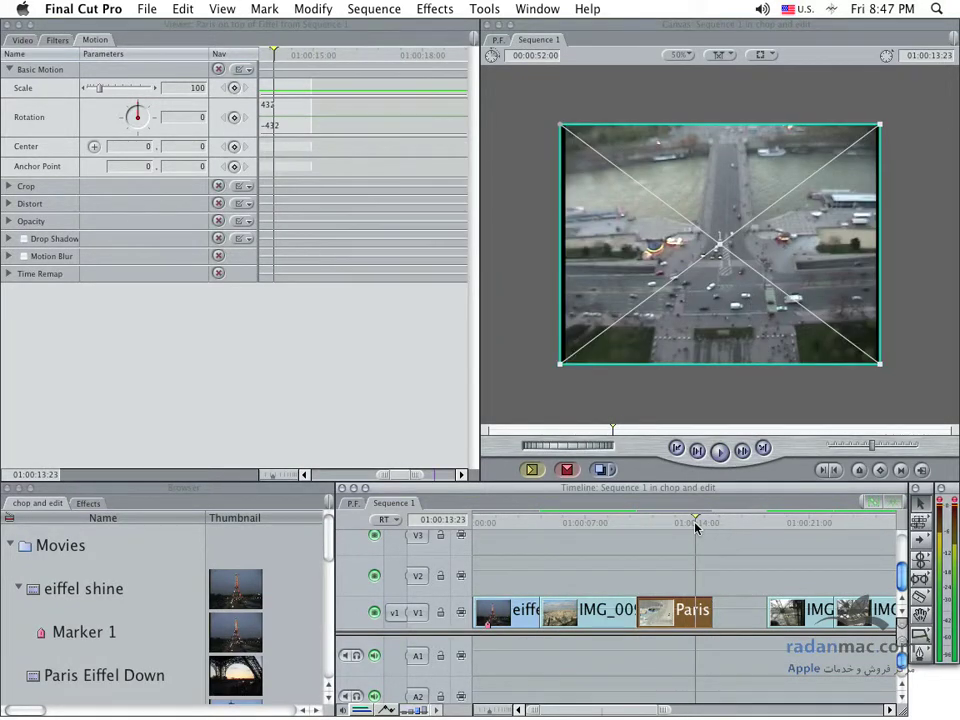
{"action": "key", "text": "Right"}
{"action": "key", "text": "Right"}
{"action": "key", "text": "Right"}
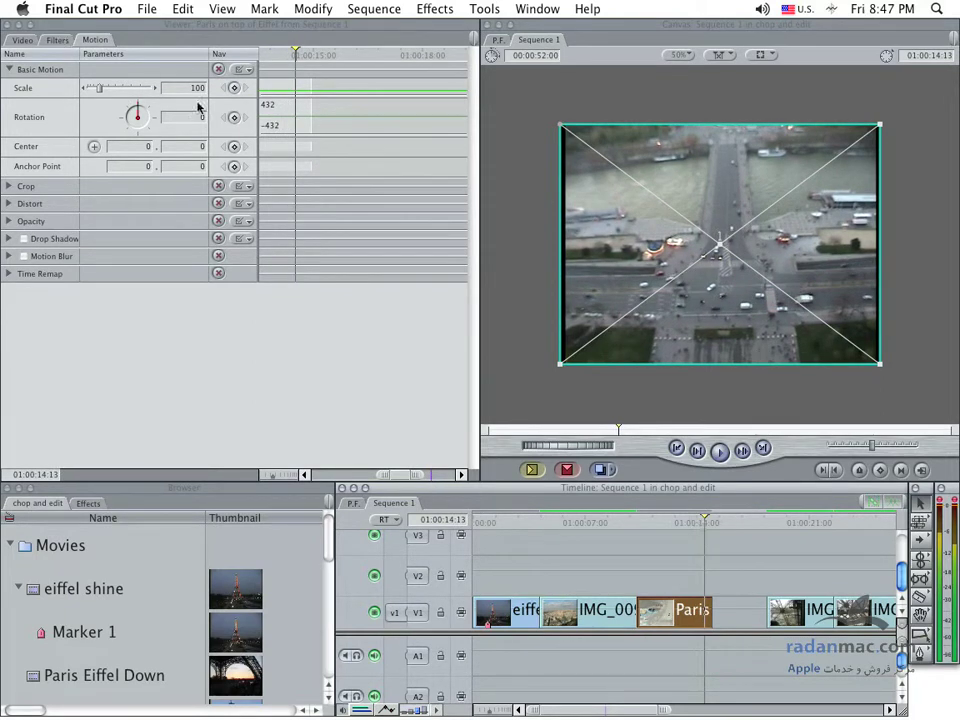
- Keyframe Scale 100 at 14:13 and Scale 30 at the clip's start, 10:05
{"action": "left_click", "coordinate": [235, 90]}
{"action": "left_click", "coordinate": [234, 88]}
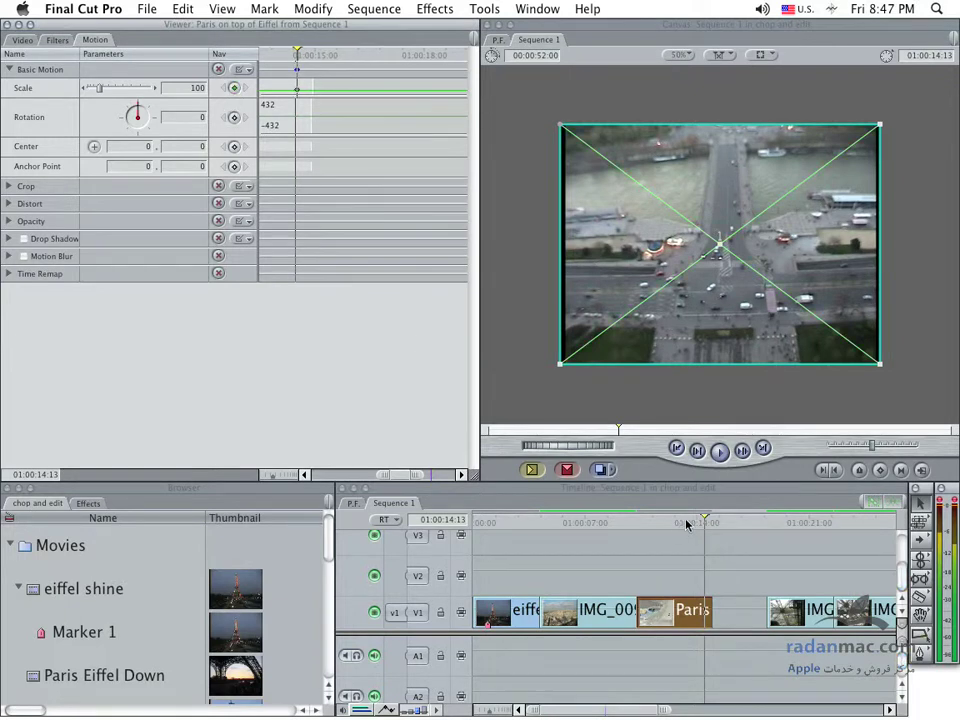
{"action": "left_click_drag", "start_coordinate": [687, 524], "coordinate": [661, 524]}
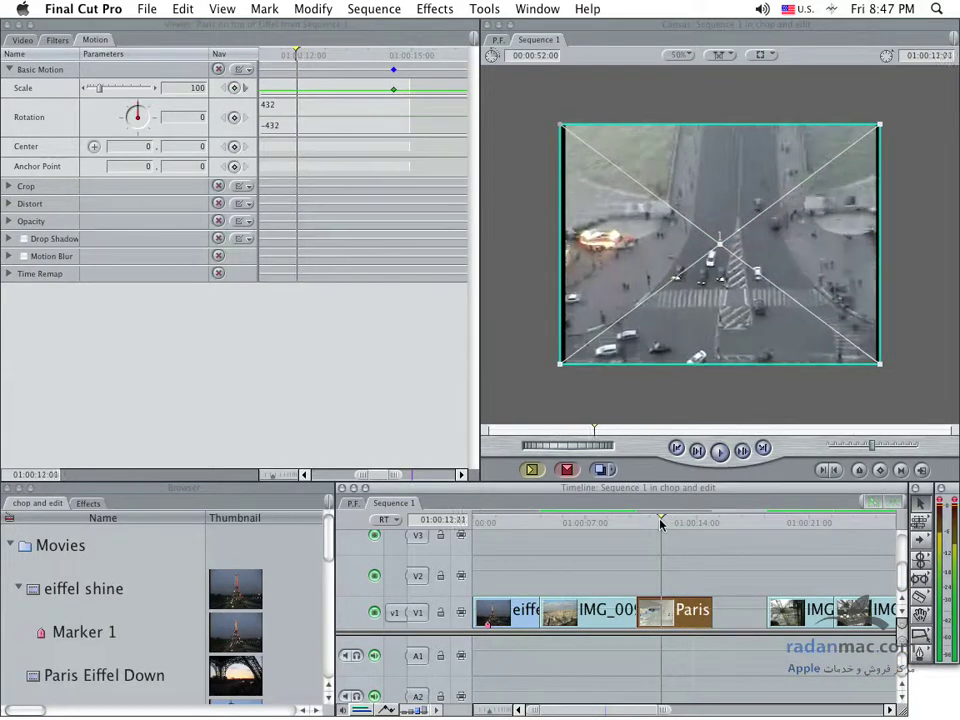
{"action": "left_click_drag", "start_coordinate": [661, 524], "coordinate": [636, 524]}
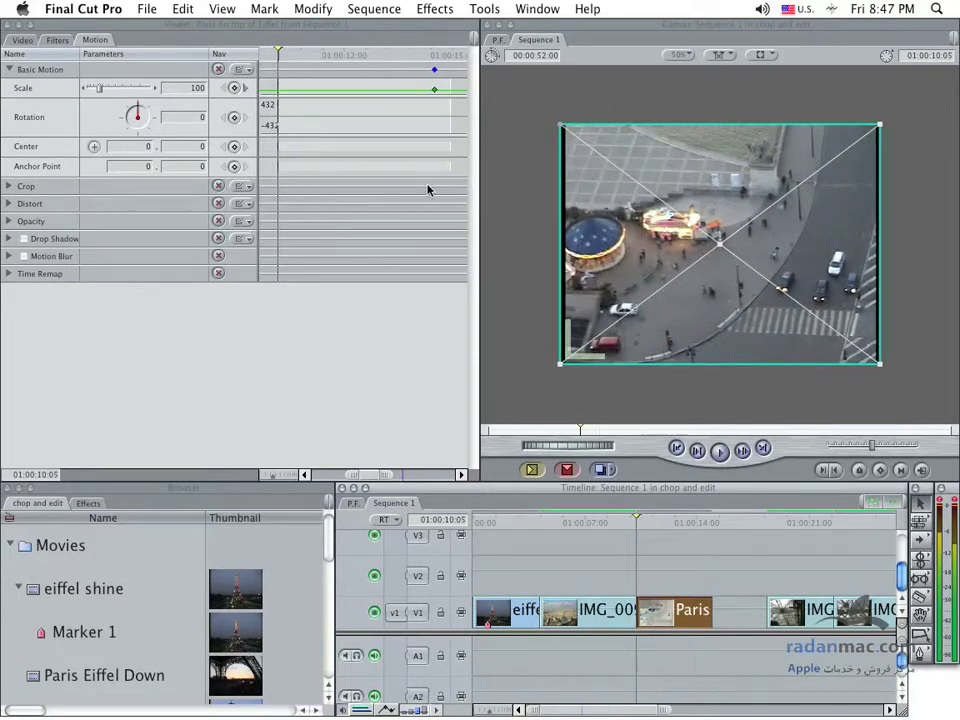
{"action": "left_click", "coordinate": [185, 89]}
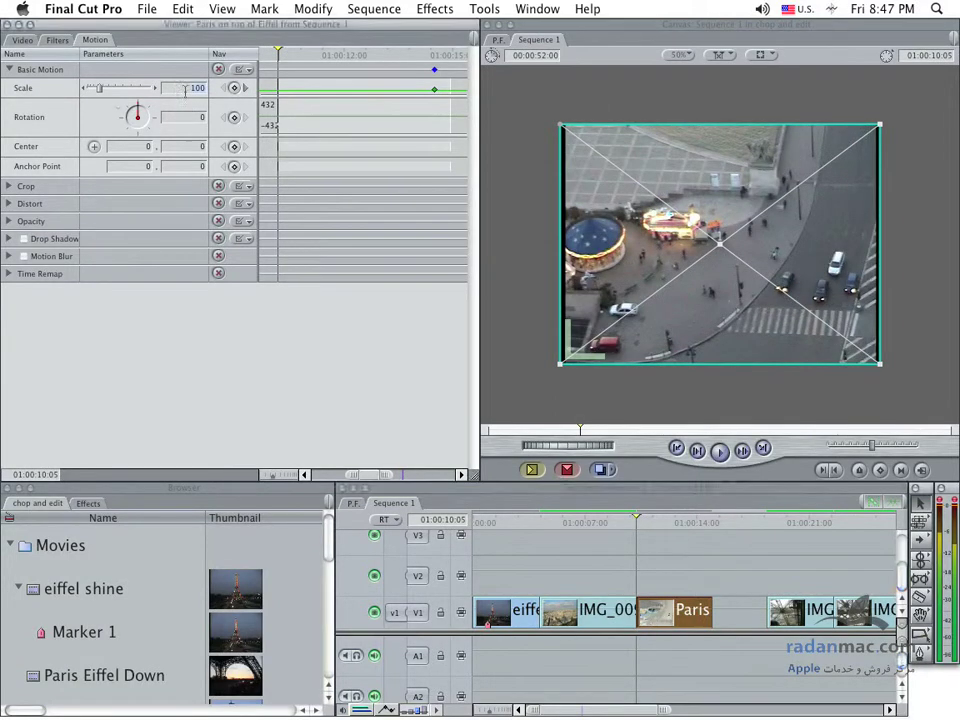
{"action": "type", "text": "30"}
{"action": "key", "text": "Return"}
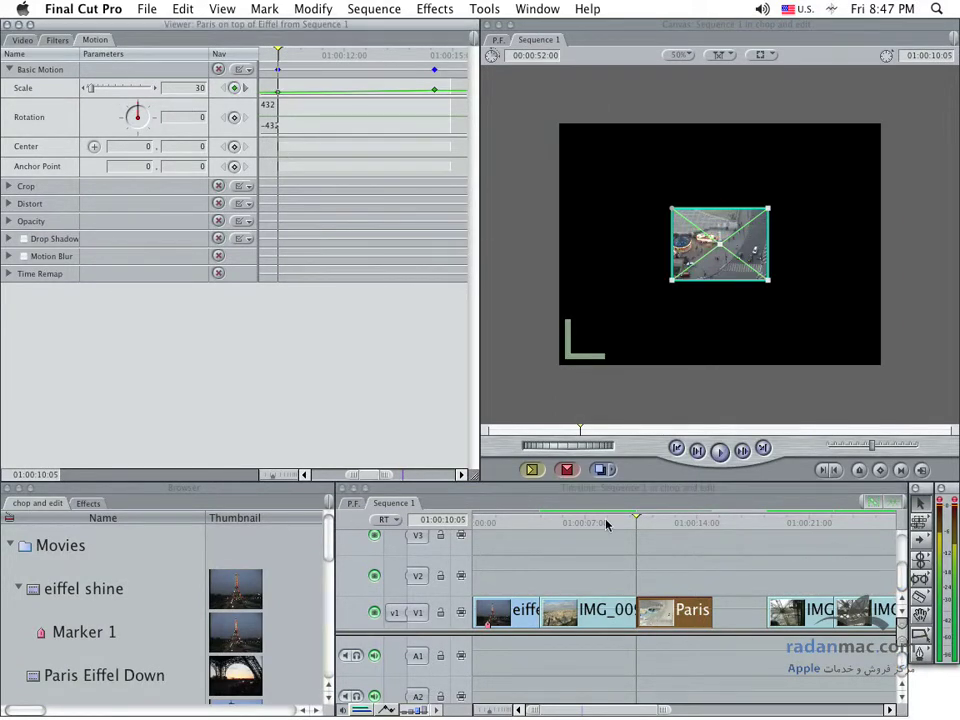
- Make the V1 track and the Scale keyframe graph taller
{"action": "left_click_drag", "start_coordinate": [643, 525], "coordinate": [673, 526]}
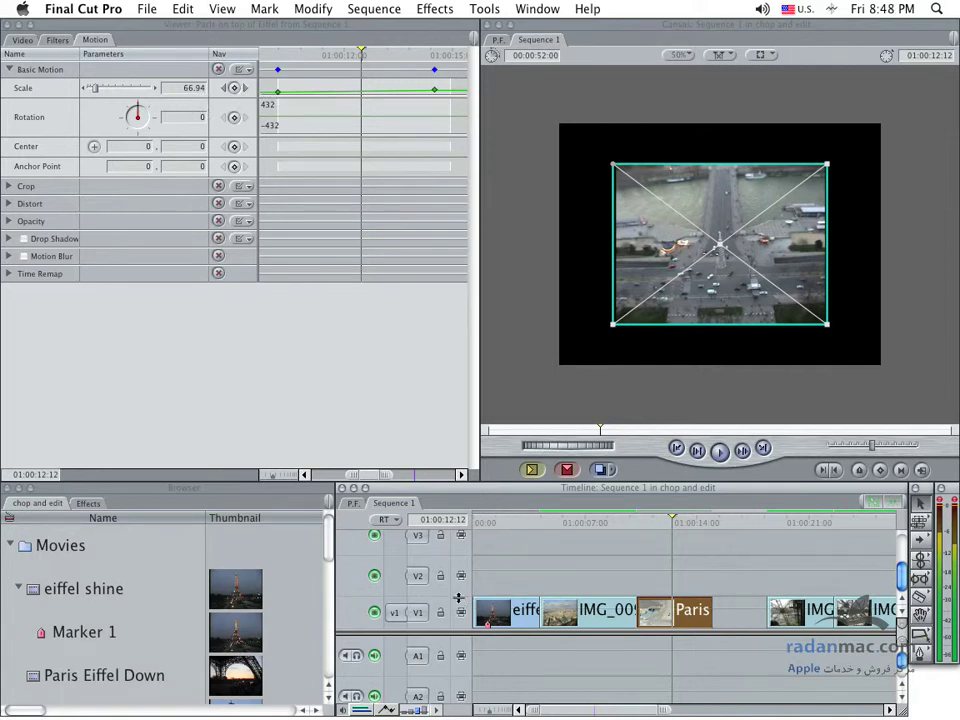
{"action": "left_click_drag", "start_coordinate": [456, 598], "coordinate": [456, 585]}
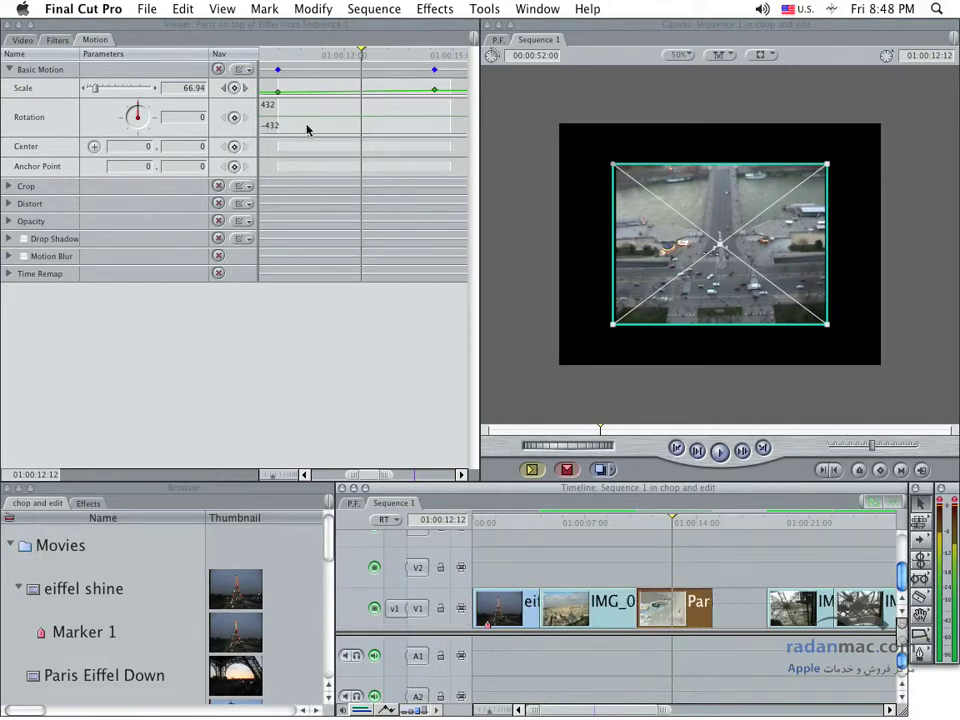
{"action": "left_click_drag", "start_coordinate": [279, 95], "coordinate": [285, 185]}
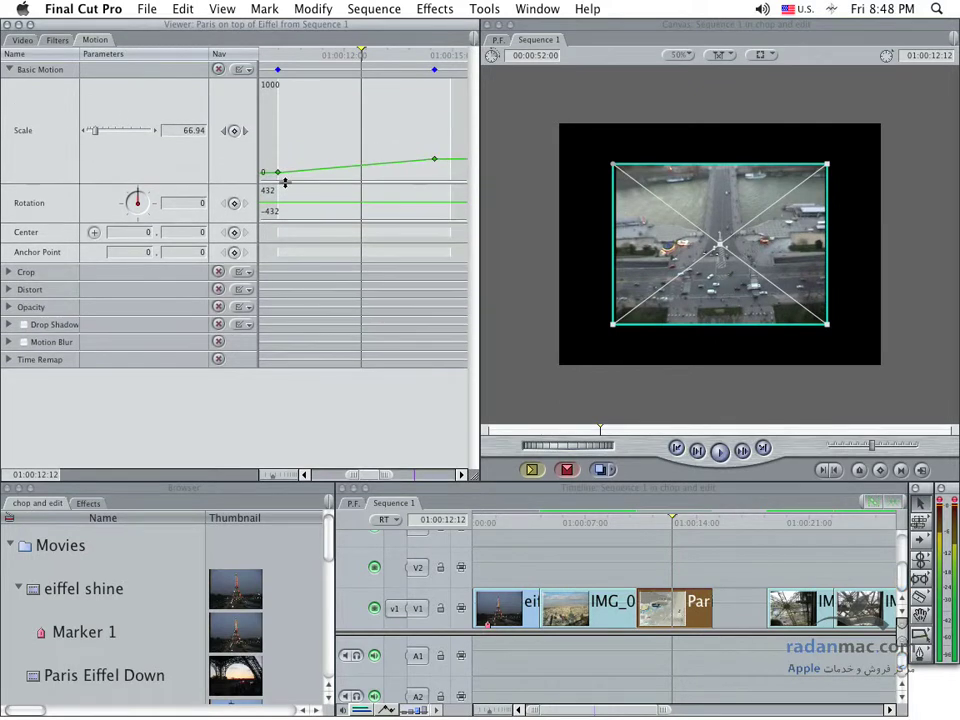
- Raise the starting Scale keyframe to 83 in the keyframe graph
{"action": "key", "text": "super+equal"}
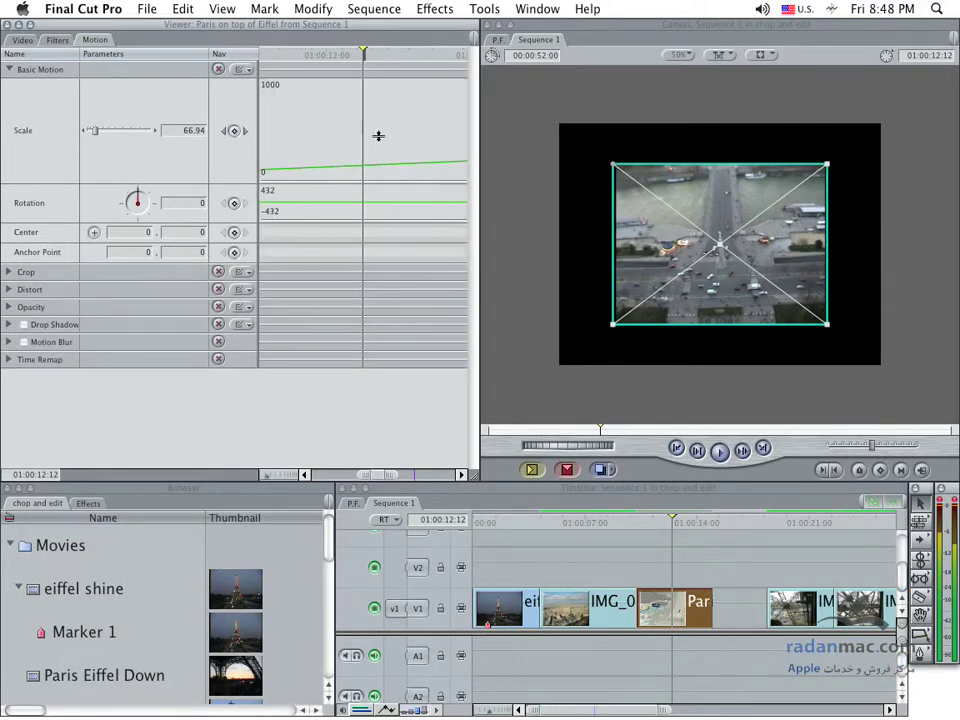
{"action": "key", "text": "super+minus"}
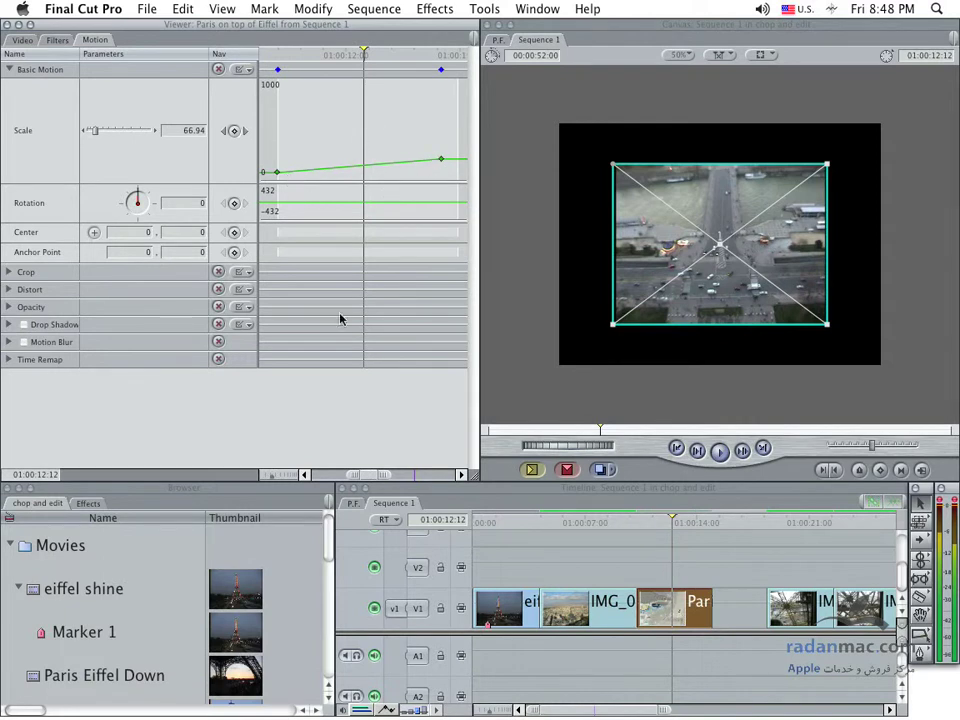
{"action": "key", "text": "shift+z"}
{"action": "key", "text": "super+equal"}
{"action": "key", "text": "shift+z"}
{"action": "key", "text": "super+minus"}
{"action": "key", "text": "shift+z"}
{"action": "left_click_drag", "start_coordinate": [672, 522], "coordinate": [642, 528]}
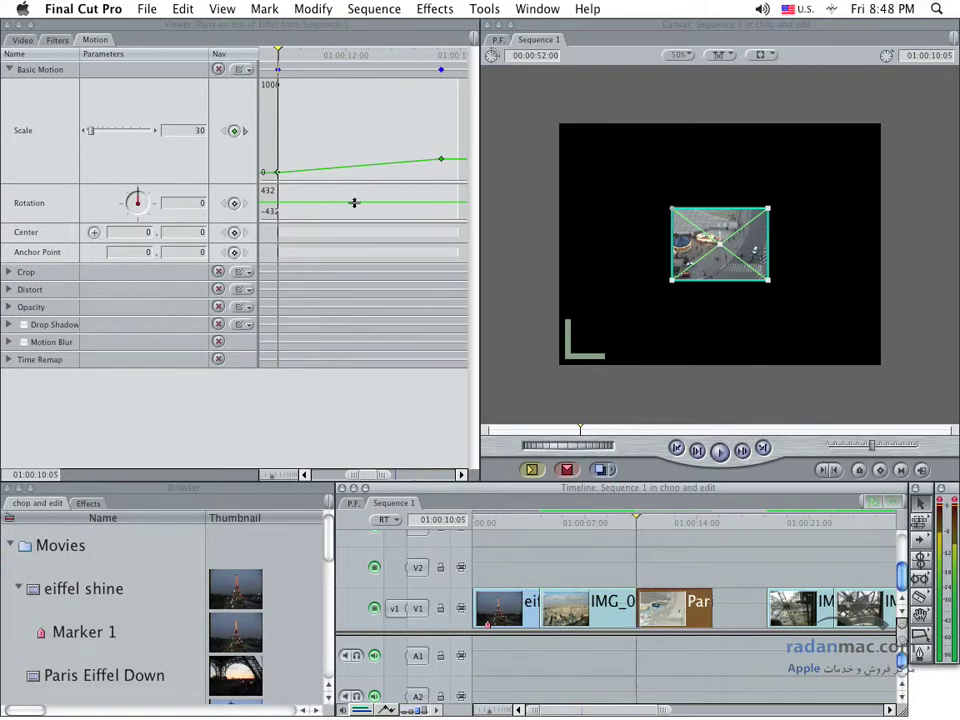
{"action": "left_click_drag", "start_coordinate": [277, 172], "coordinate": [279, 166]}
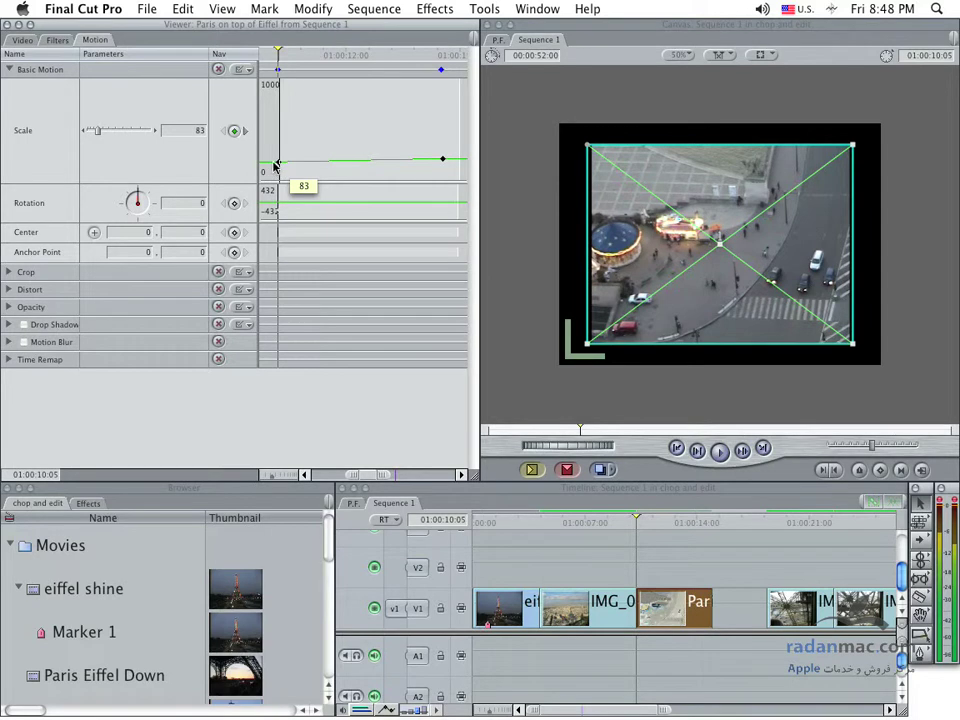
{"action": "left_click_drag", "start_coordinate": [287, 167], "coordinate": [323, 166]}
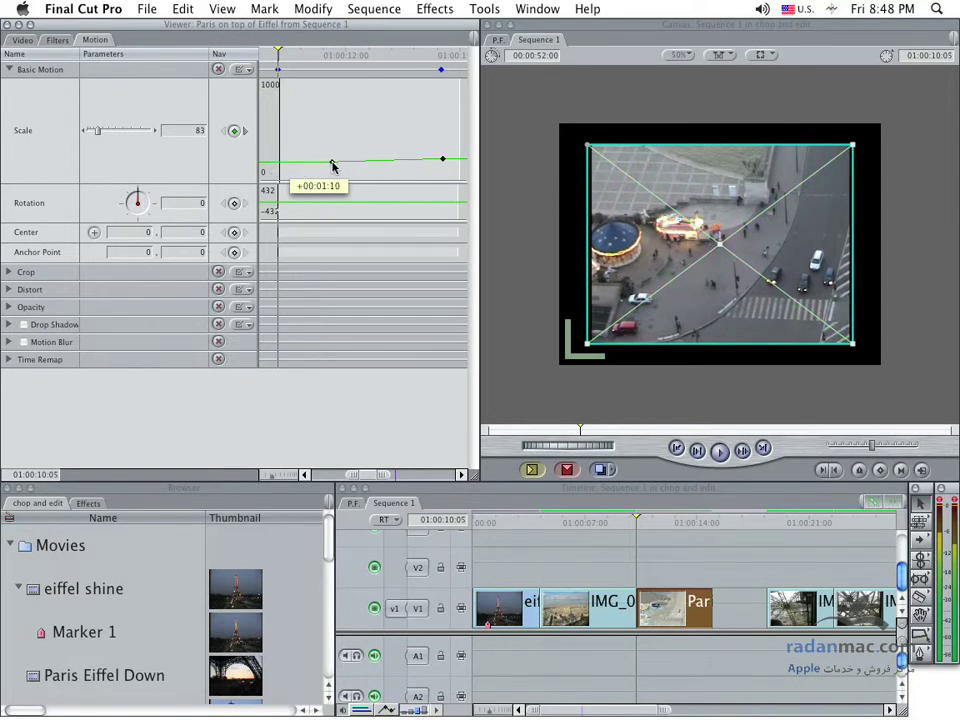
{"action": "left_click_drag", "start_coordinate": [333, 166], "coordinate": [306, 164]}
- Add a Scale keyframe at the animation's end and raise it to 123
{"action": "left_click_drag", "start_coordinate": [308, 60], "coordinate": [443, 66]}
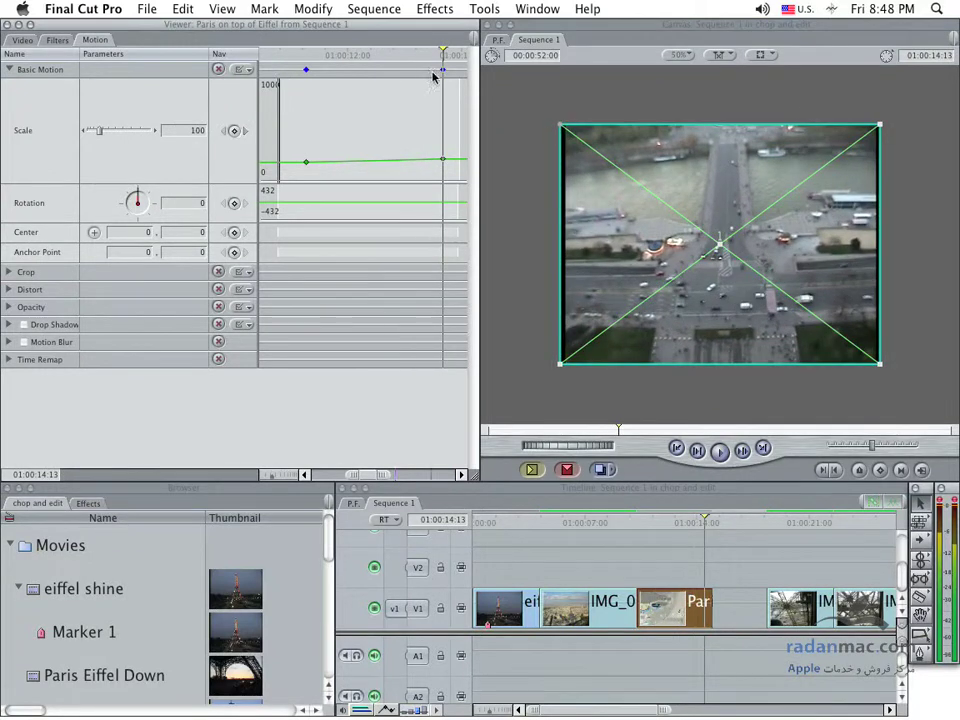
{"action": "left_click", "coordinate": [445, 159]}
{"action": "left_click_drag", "start_coordinate": [443, 158], "coordinate": [444, 157]}
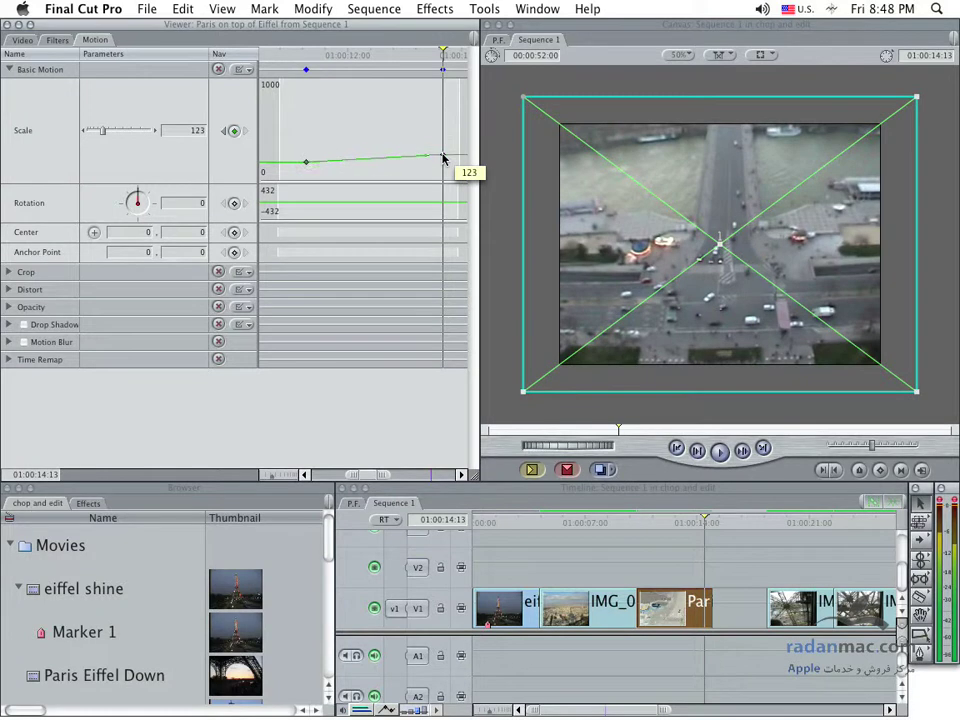
- Add a Center keyframe at the first Scale keyframe's frame, 01:00:10:23
{"action": "left_click_drag", "start_coordinate": [443, 52], "coordinate": [310, 70]}
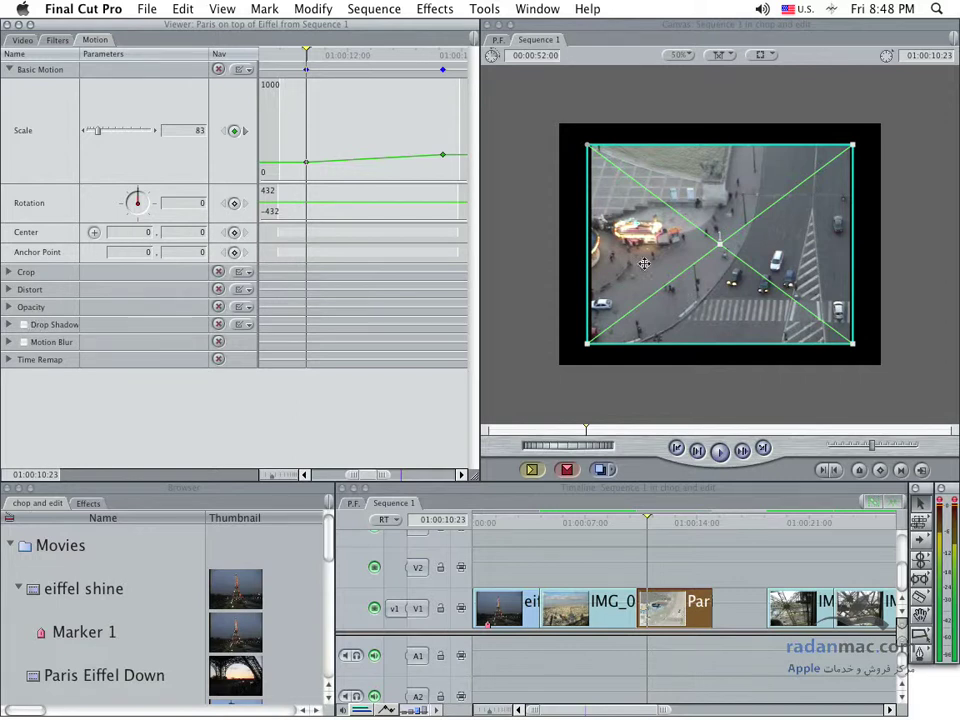
{"action": "left_click", "coordinate": [232, 232]}
{"action": "left_click", "coordinate": [433, 60]}
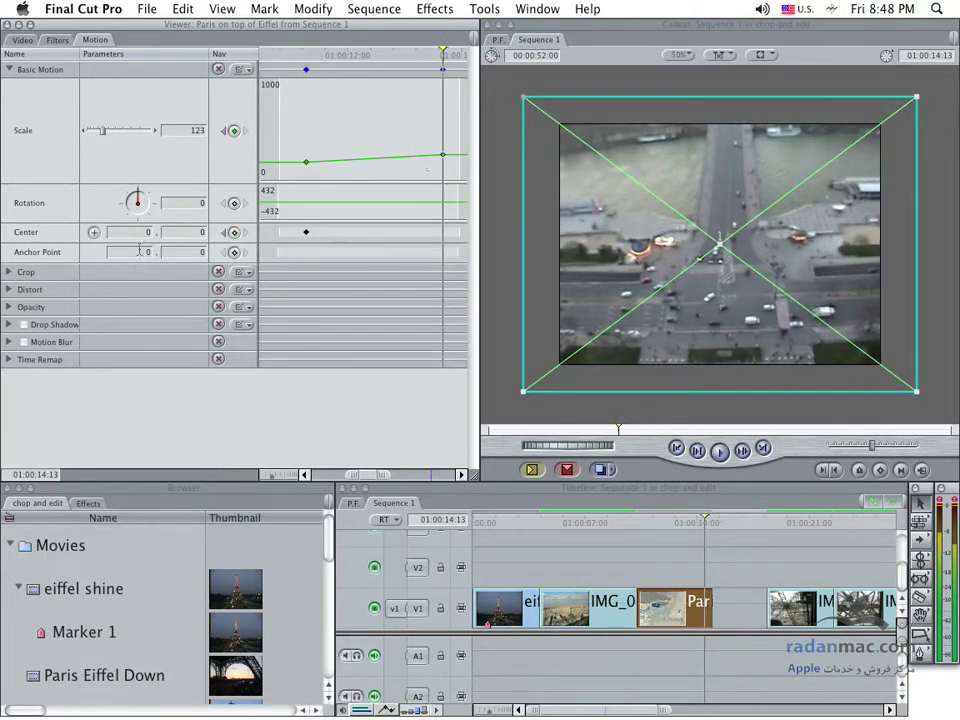
- Move the clip right and down at the end, creating an ending Center keyframe
{"action": "left_click_drag", "start_coordinate": [739, 268], "coordinate": [770, 300]}
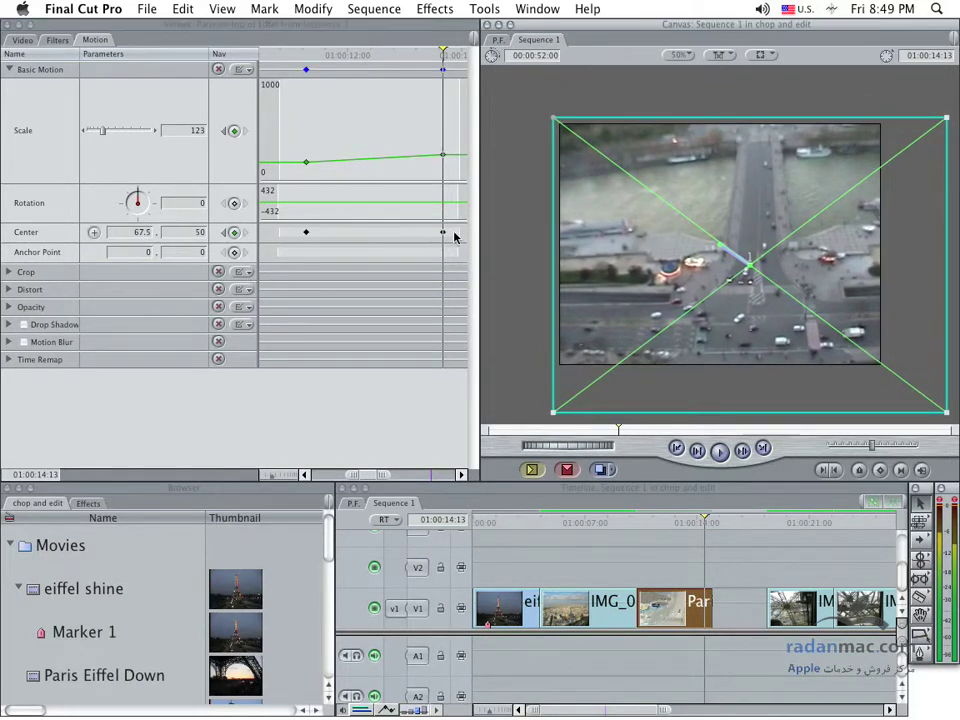
{"action": "left_click_drag", "start_coordinate": [409, 58], "coordinate": [372, 58]}
{"action": "left_click_drag", "start_coordinate": [621, 289], "coordinate": [621, 300]}
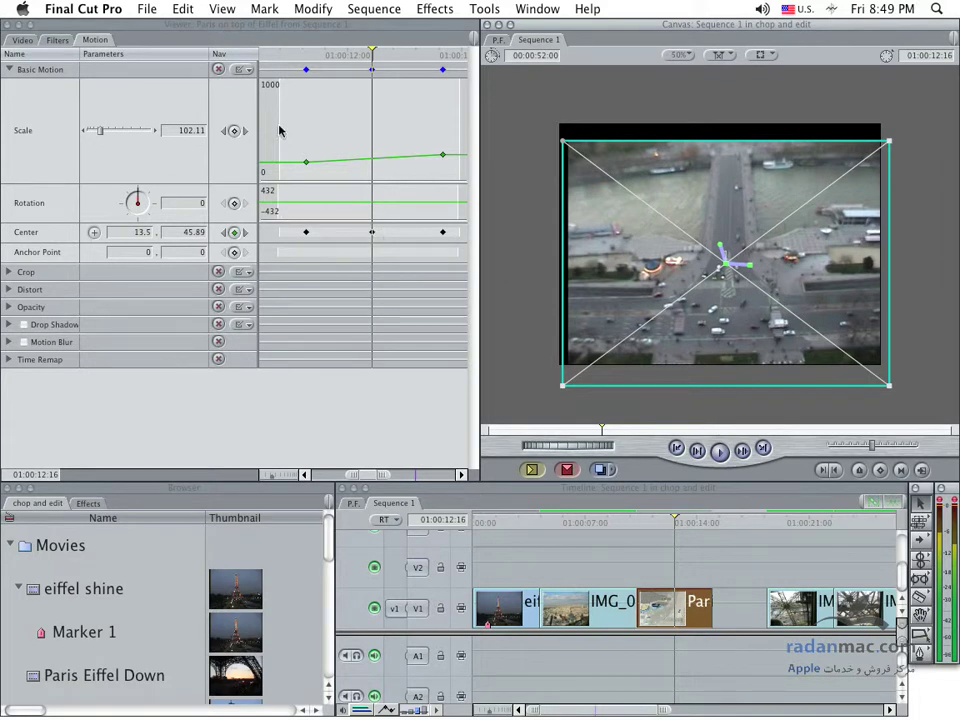
- Clear the middle Center keyframe, keeping only the first and last
{"action": "left_click", "coordinate": [368, 232]}
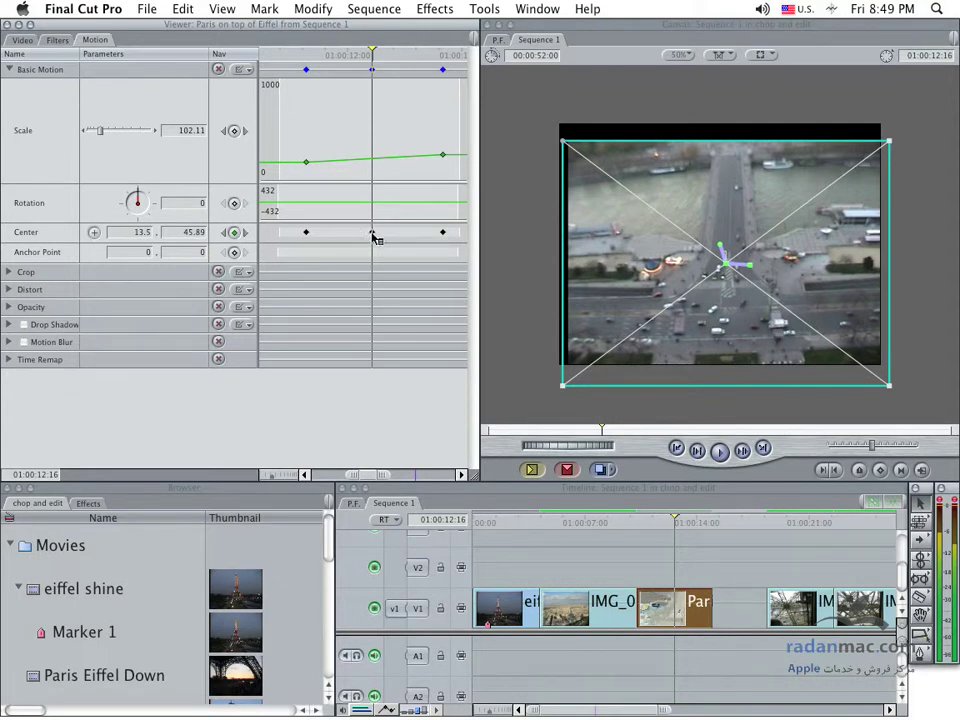
{"action": "right_click", "coordinate": [373, 235]}
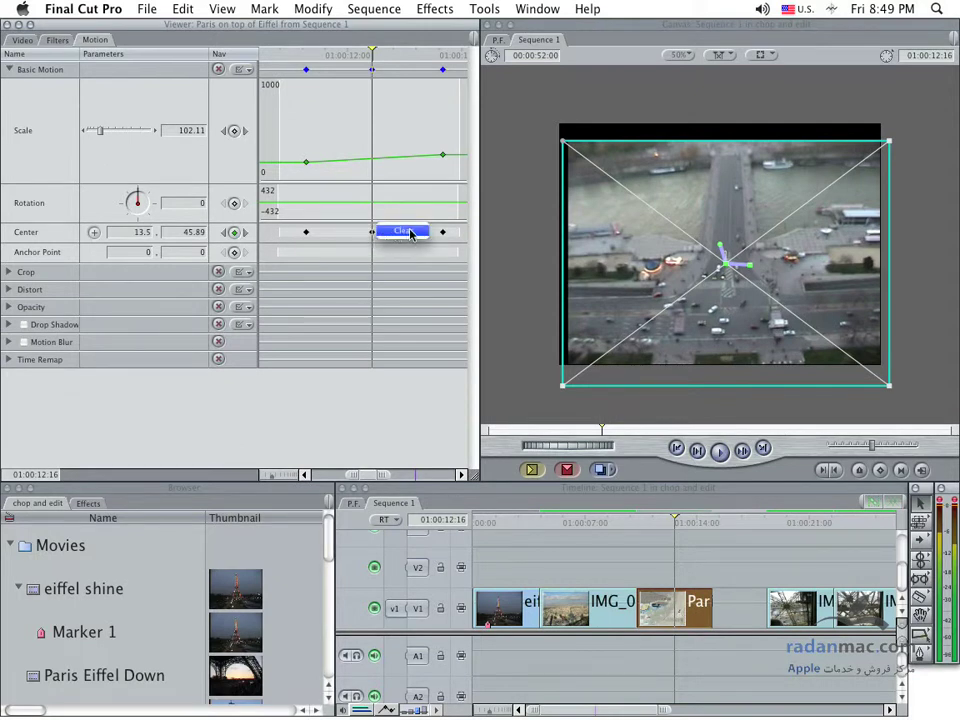
{"action": "left_click", "coordinate": [405, 232]}
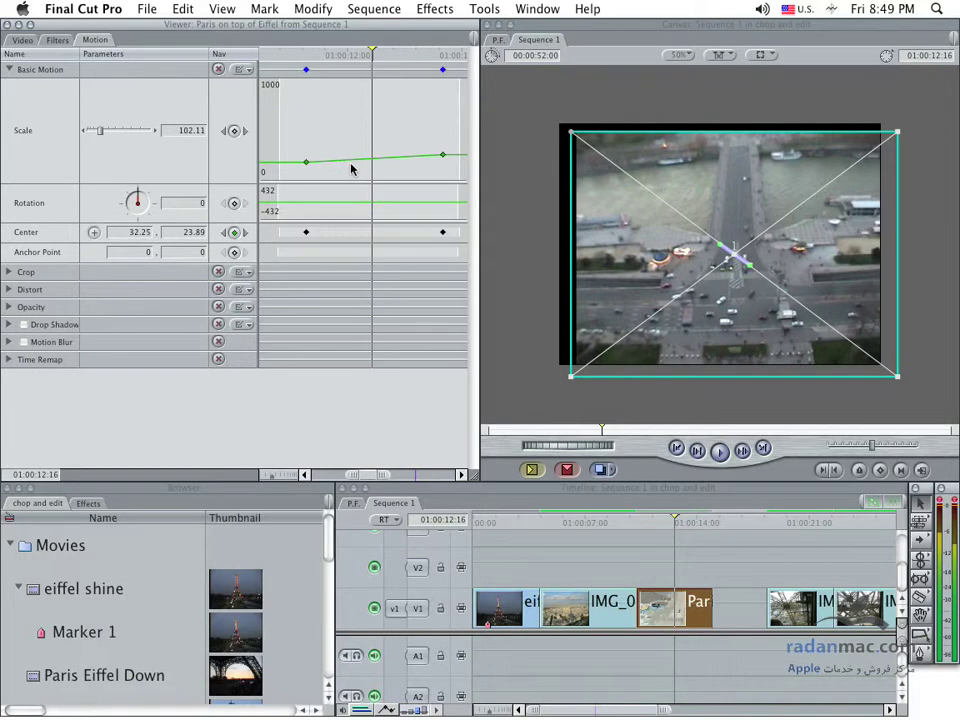
- Add a raised mid-clip Scale keyframe and make it Smooth
{"action": "left_click", "coordinate": [353, 160]}
{"action": "mouse_move", "coordinate": [354, 159]}
{"action": "left_mouse_down"}
{"action": "mouse_move", "coordinate": [367, 147]}
{"action": "mouse_move", "coordinate": [370, 155]}
{"action": "left_mouse_up"}
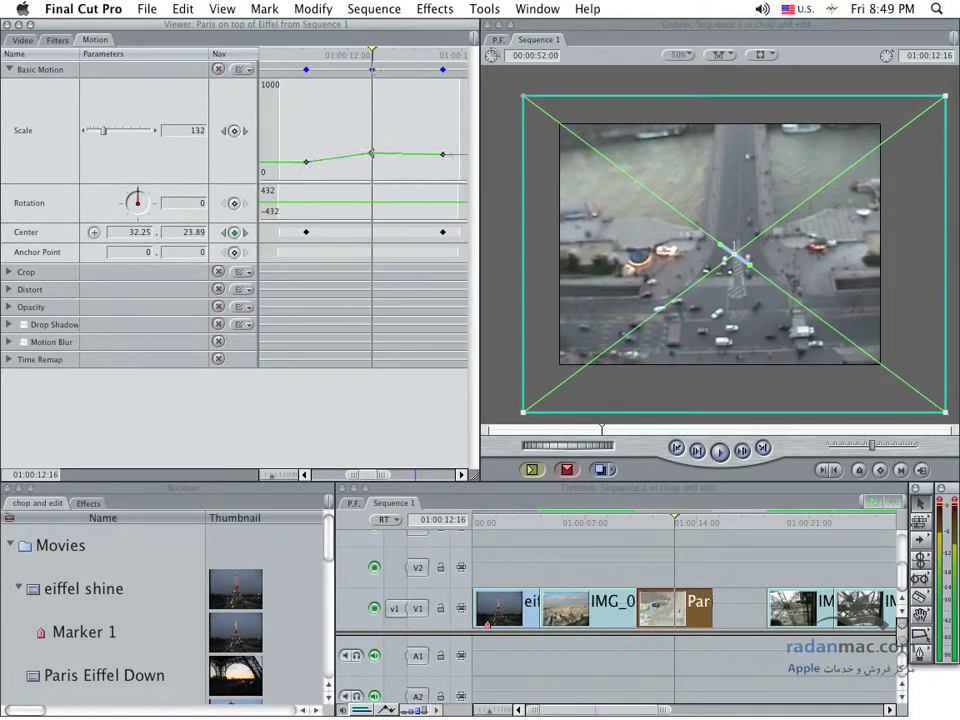
{"action": "right_click", "coordinate": [371, 155]}
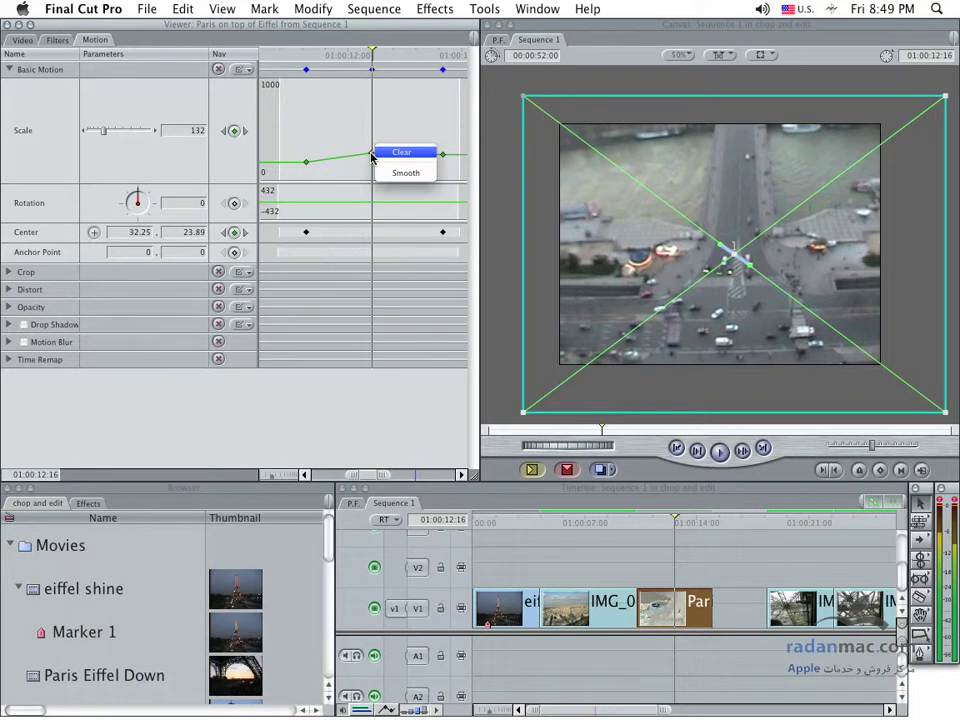
{"action": "left_click", "coordinate": [366, 153]}
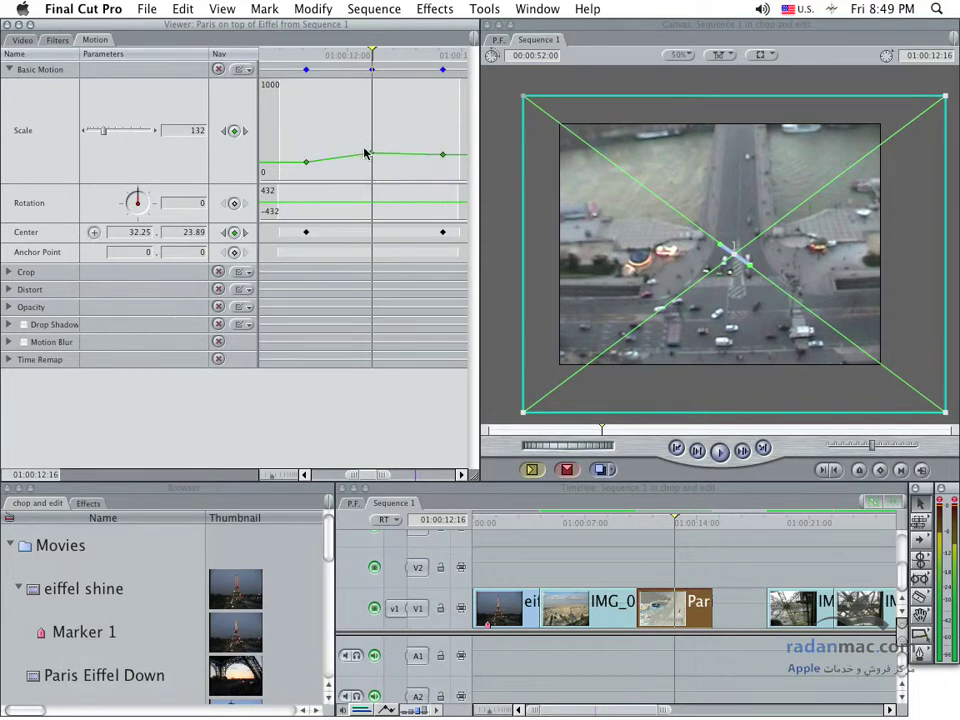
{"action": "right_click", "coordinate": [371, 154]}
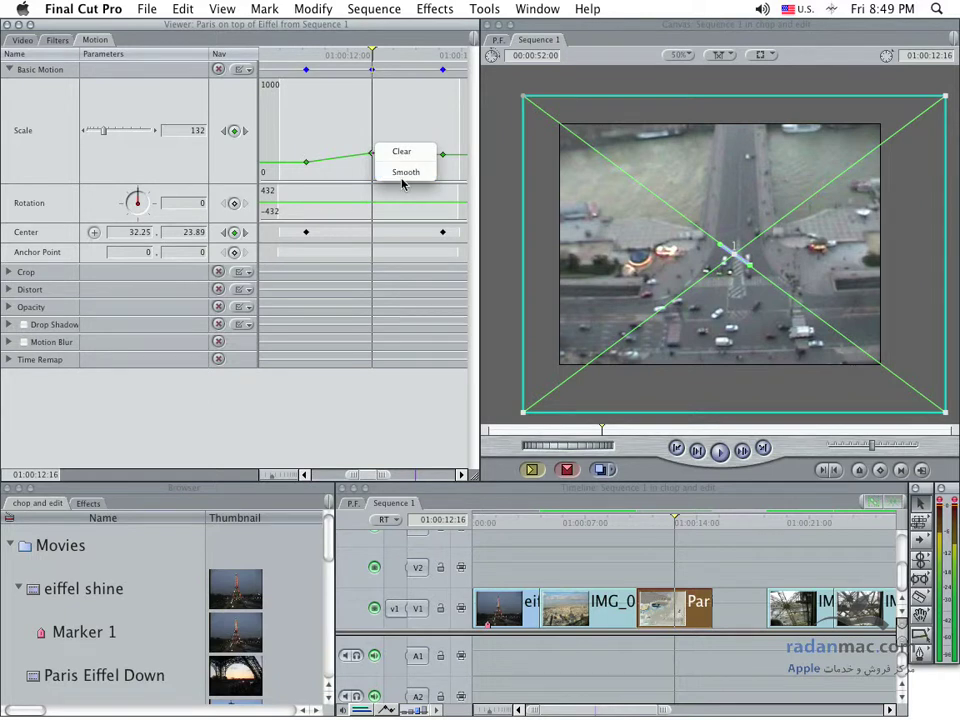
{"action": "left_click", "coordinate": [402, 172]}
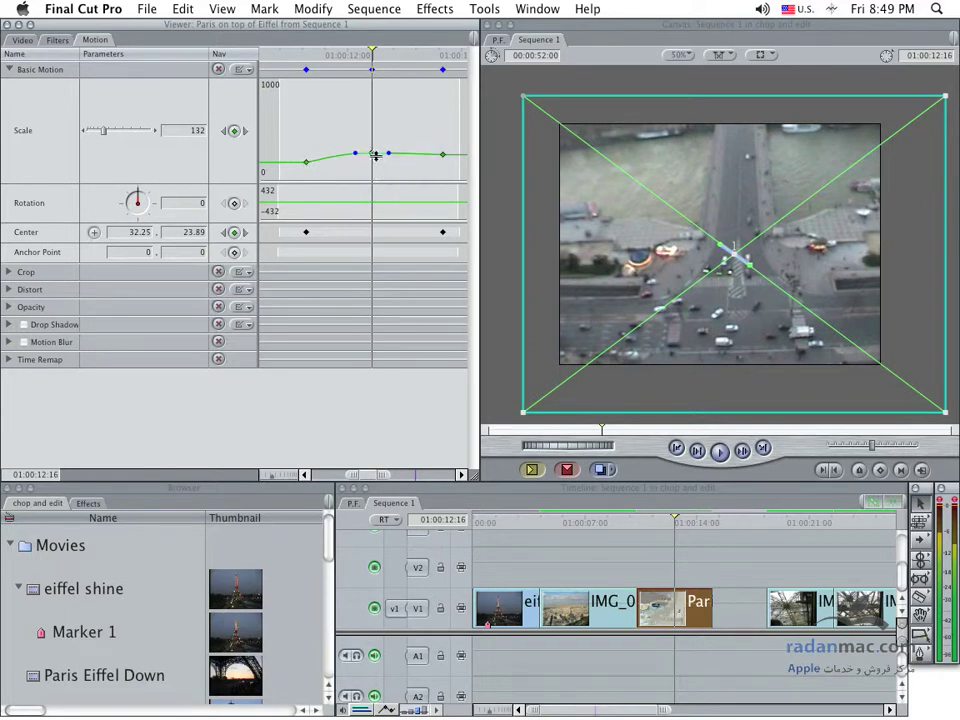
- Turn the middle Scale keyframe into a Corner and play back from the first keyframe
{"action": "left_click", "coordinate": [337, 156]}
{"action": "left_click", "coordinate": [366, 152]}
{"action": "right_click", "coordinate": [374, 156]}
{"action": "left_click", "coordinate": [396, 171]}
{"action": "key", "text": "j"}
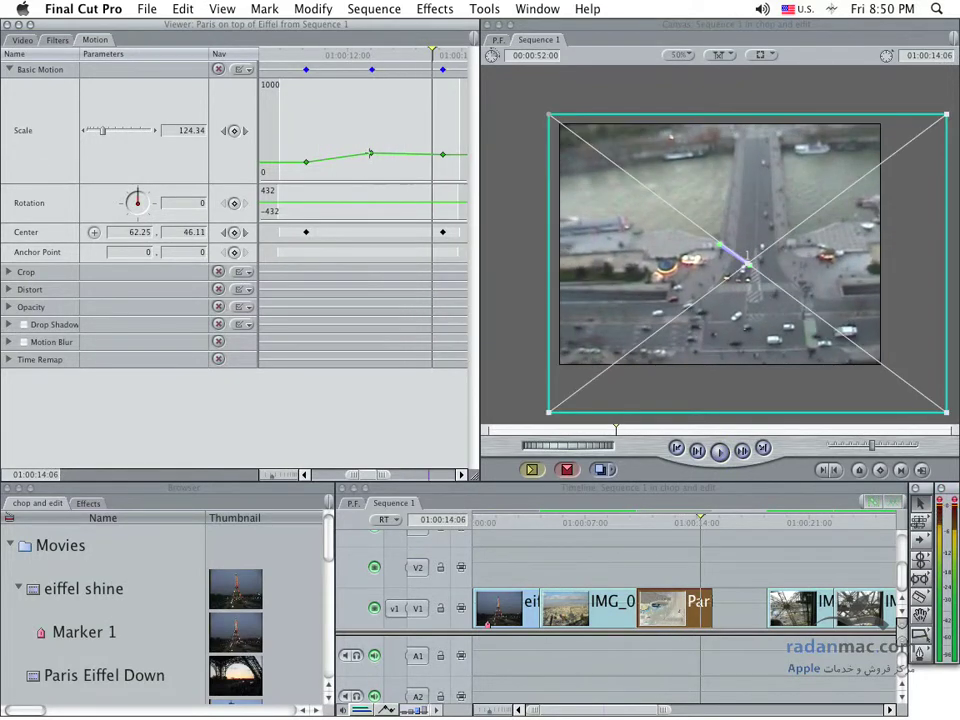
{"action": "left_click", "coordinate": [308, 56]}
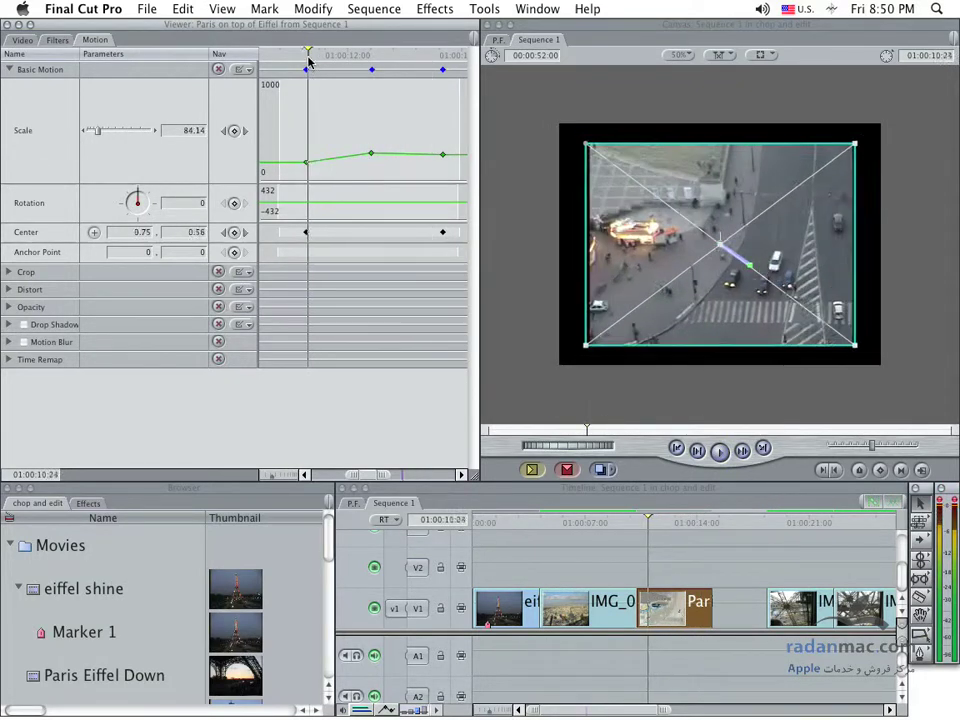
{"action": "key", "text": "space"}
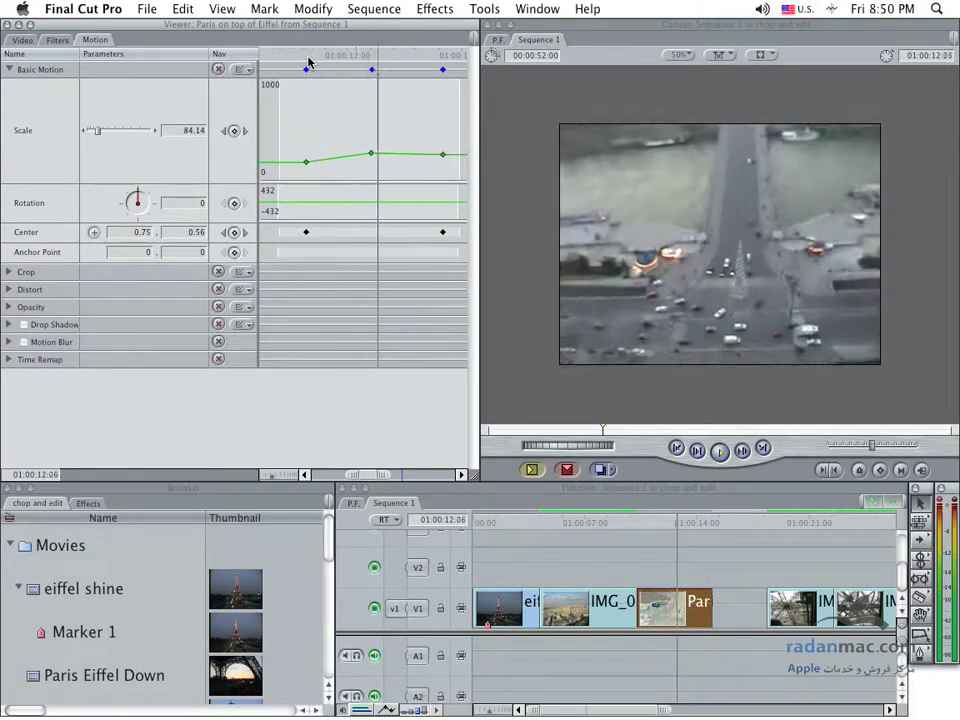
- Smooth the middle Scale keyframe again and play back the zoom
{"action": "right_click", "coordinate": [372, 152]}
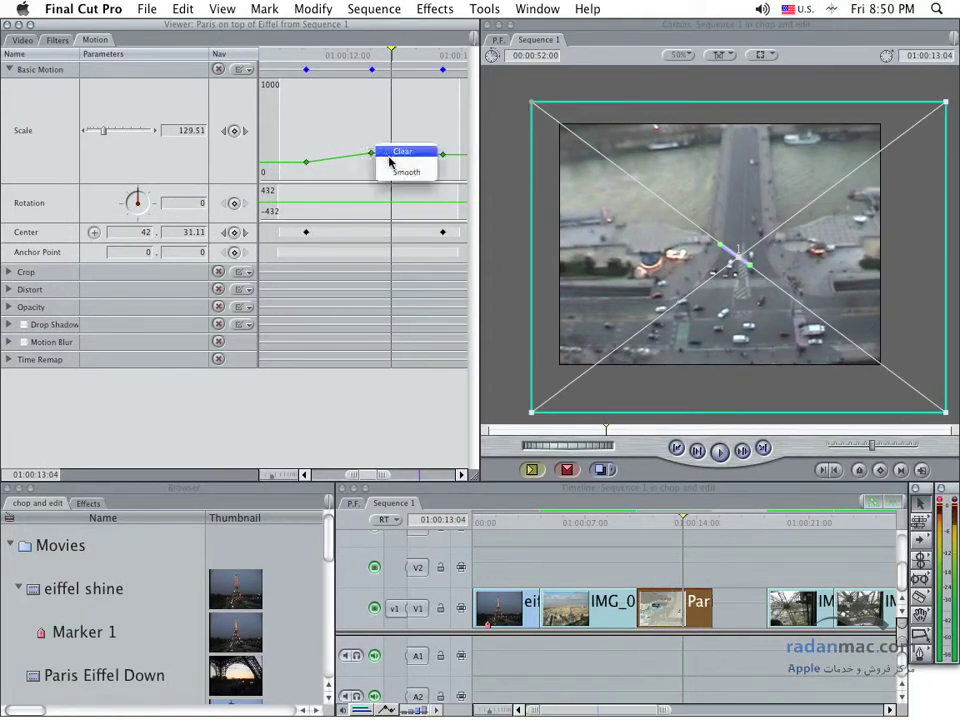
{"action": "left_click", "coordinate": [405, 169]}
{"action": "left_click", "coordinate": [308, 60]}
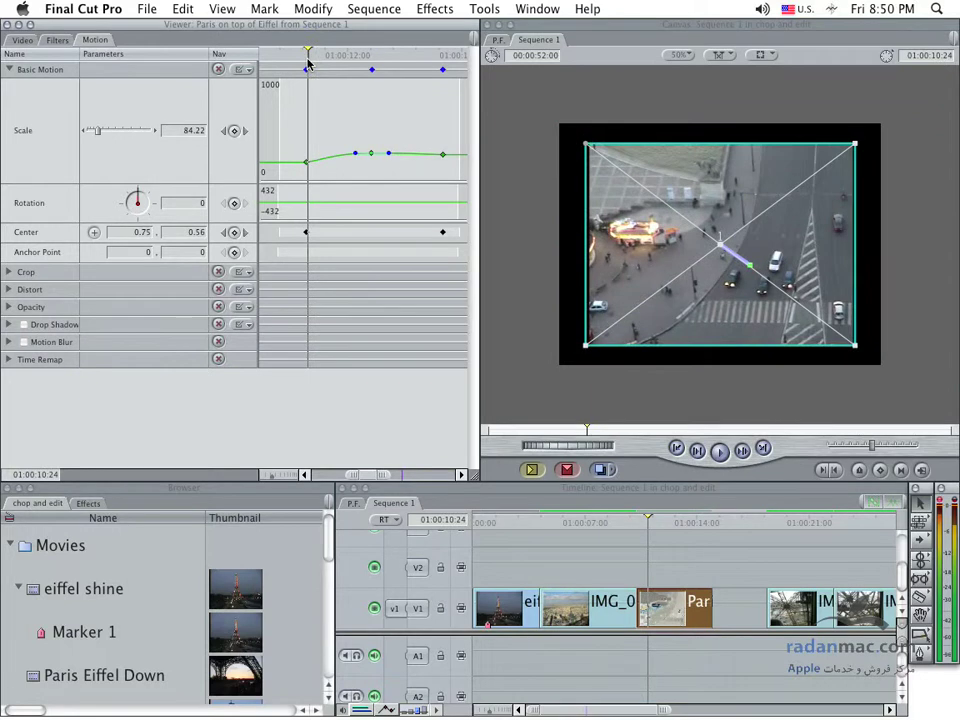
{"action": "key", "text": "space"}
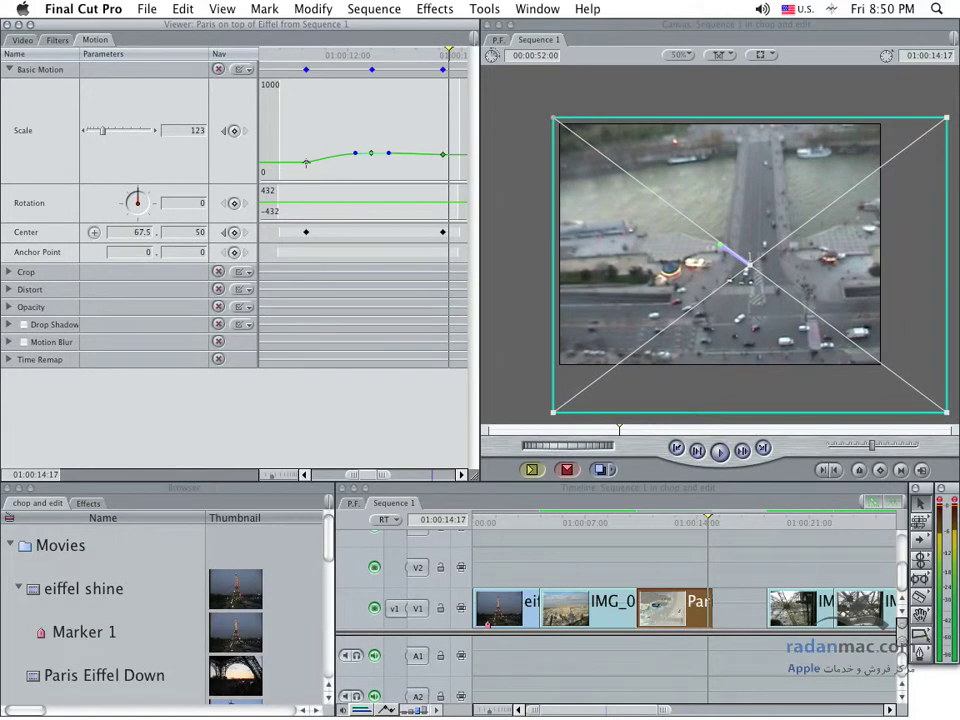
- Smooth the first Scale keyframe and play back the eased scale animation
{"action": "right_click", "coordinate": [307, 164]}
{"action": "left_click", "coordinate": [332, 181]}
{"action": "left_click", "coordinate": [306, 69]}
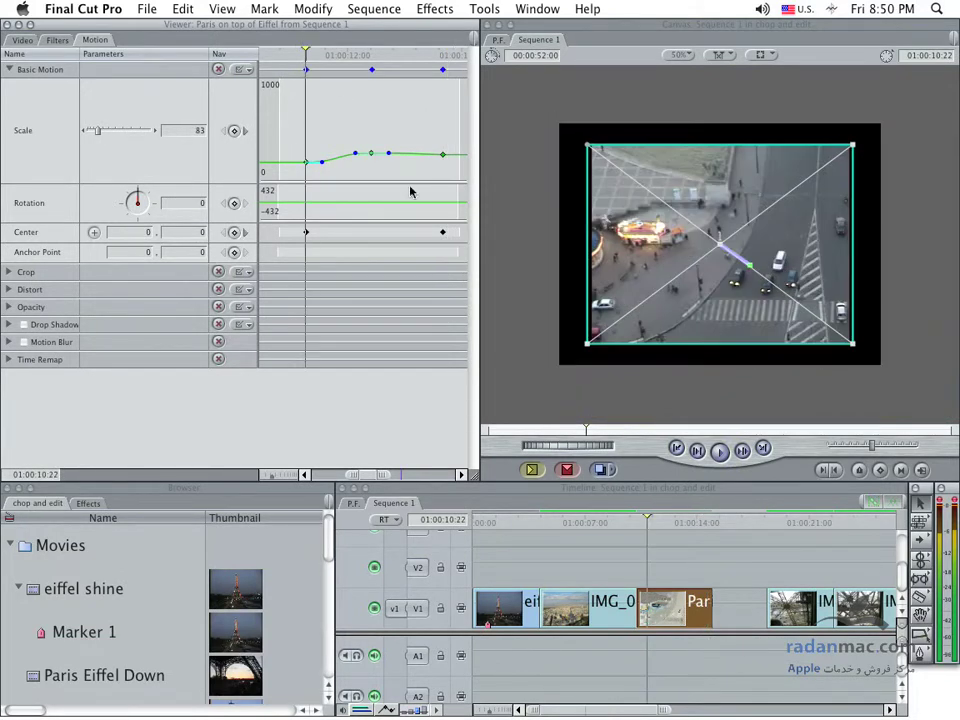
{"action": "key", "text": "space"}
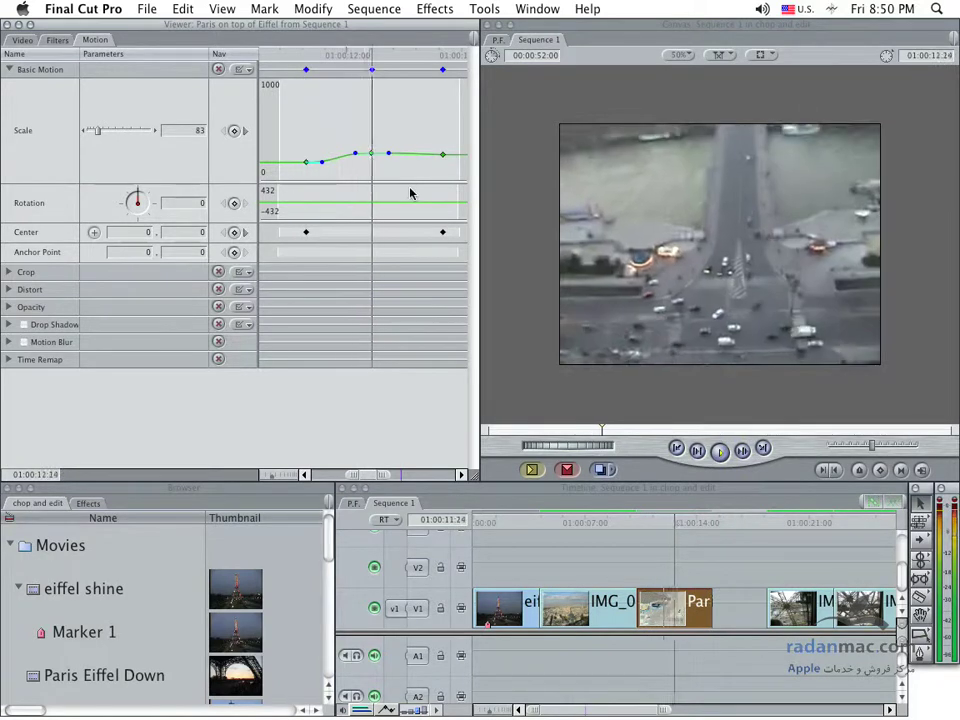
{"action": "key", "text": "space"}
{"action": "left_click", "coordinate": [314, 140]}
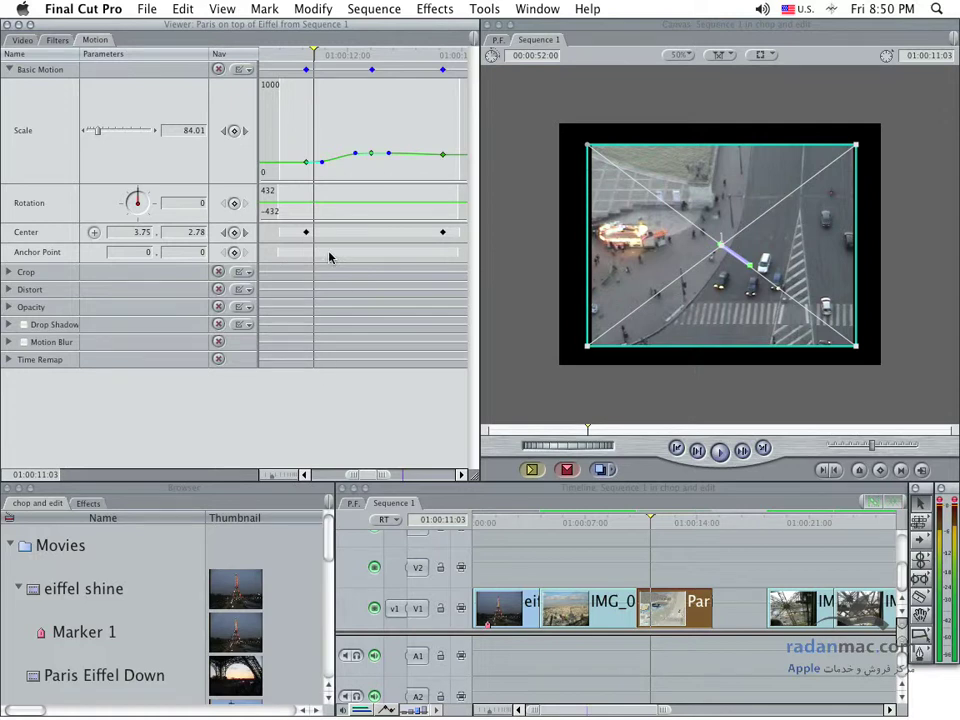
{"action": "left_click", "coordinate": [306, 166]}
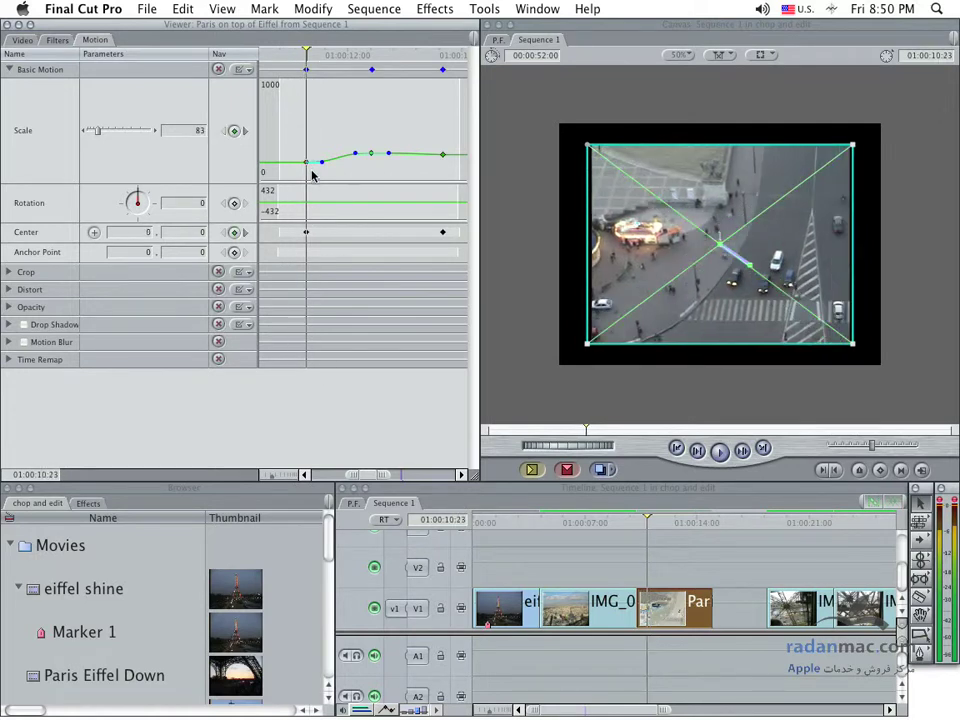
{"action": "left_click_drag", "start_coordinate": [321, 161], "coordinate": [318, 162]}
- Set starting keyframes for Crop Left, Right, Top, Bottom and Edge Feather
{"action": "left_click", "coordinate": [8, 271]}
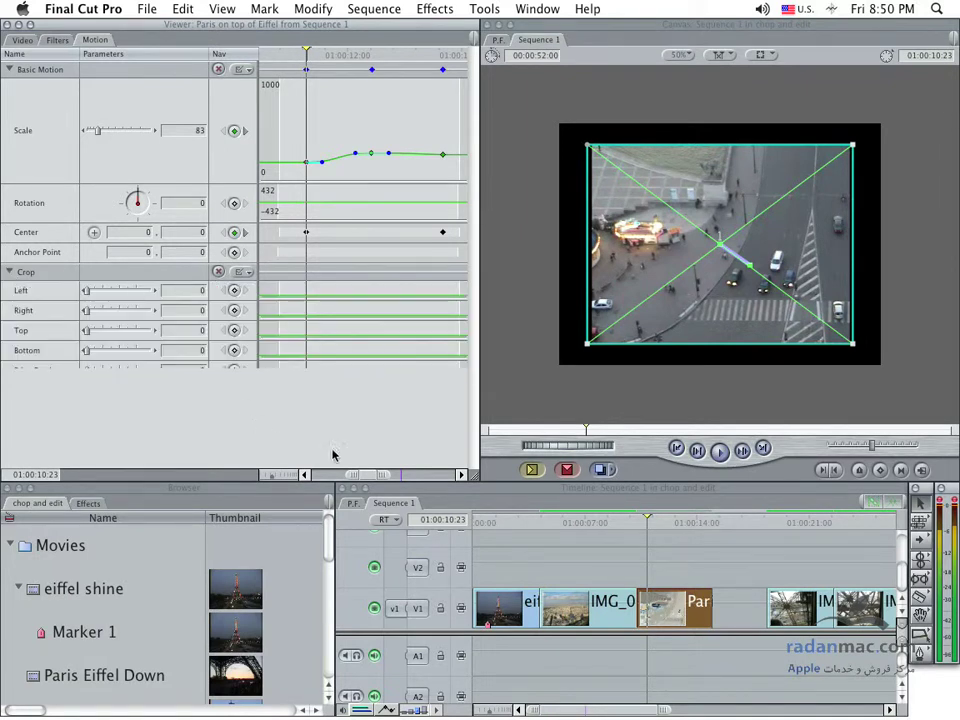
{"action": "left_click_drag", "start_coordinate": [481, 487], "coordinate": [481, 480]}
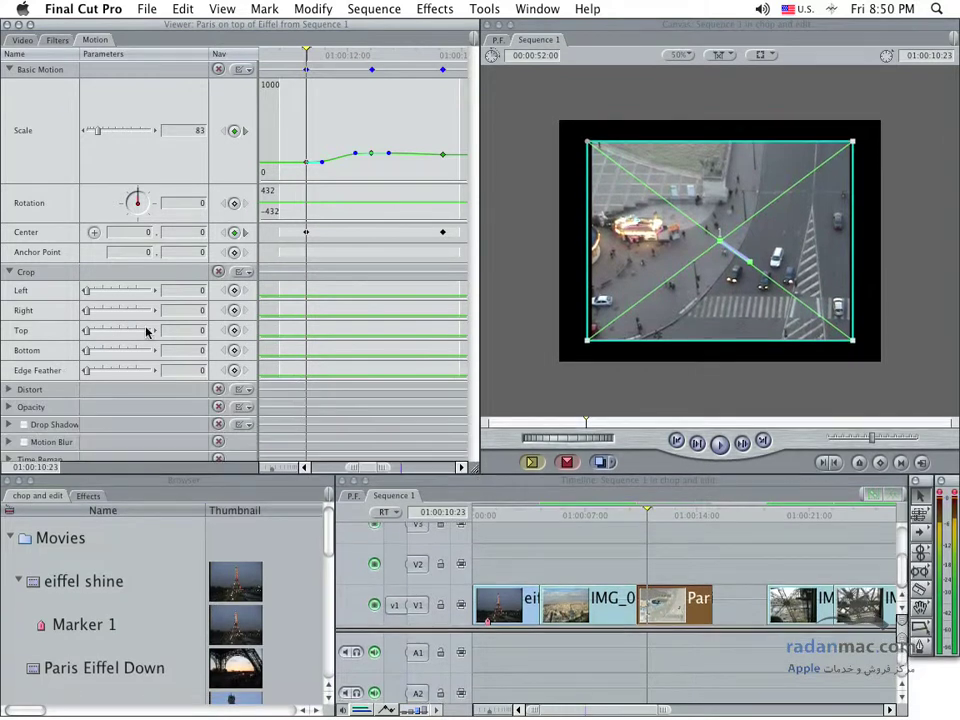
{"action": "left_click", "coordinate": [234, 290]}
{"action": "left_click", "coordinate": [234, 310]}
{"action": "left_click", "coordinate": [234, 330]}
{"action": "left_click", "coordinate": [234, 350]}
{"action": "left_click", "coordinate": [234, 370]}
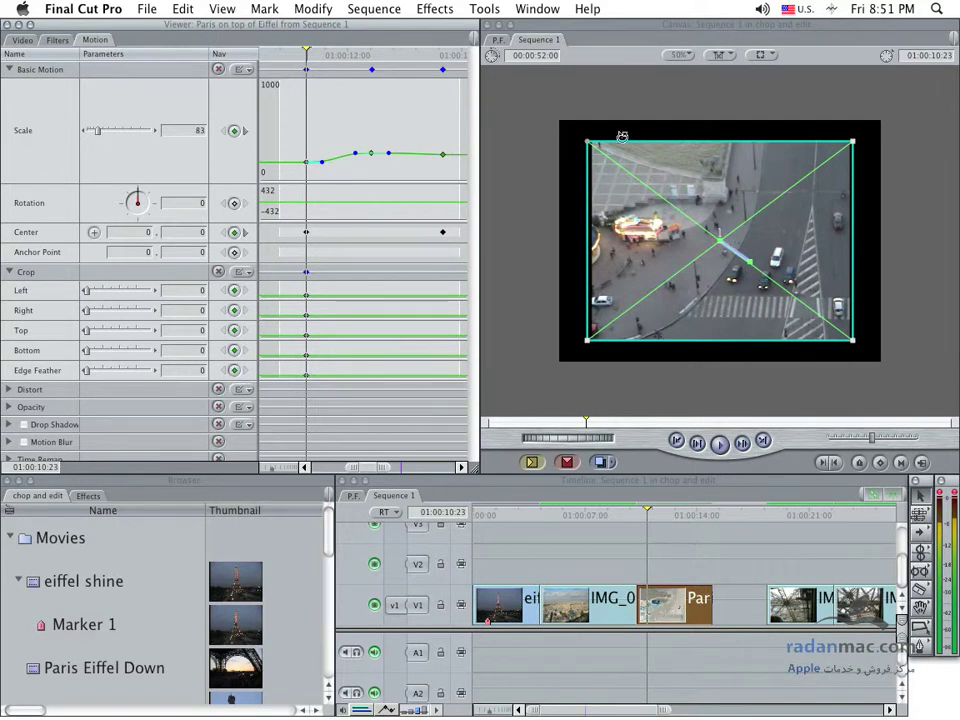
- At the last keyframe, crop the bottom by 38 and feather edges to 19
{"action": "left_click", "coordinate": [444, 55]}
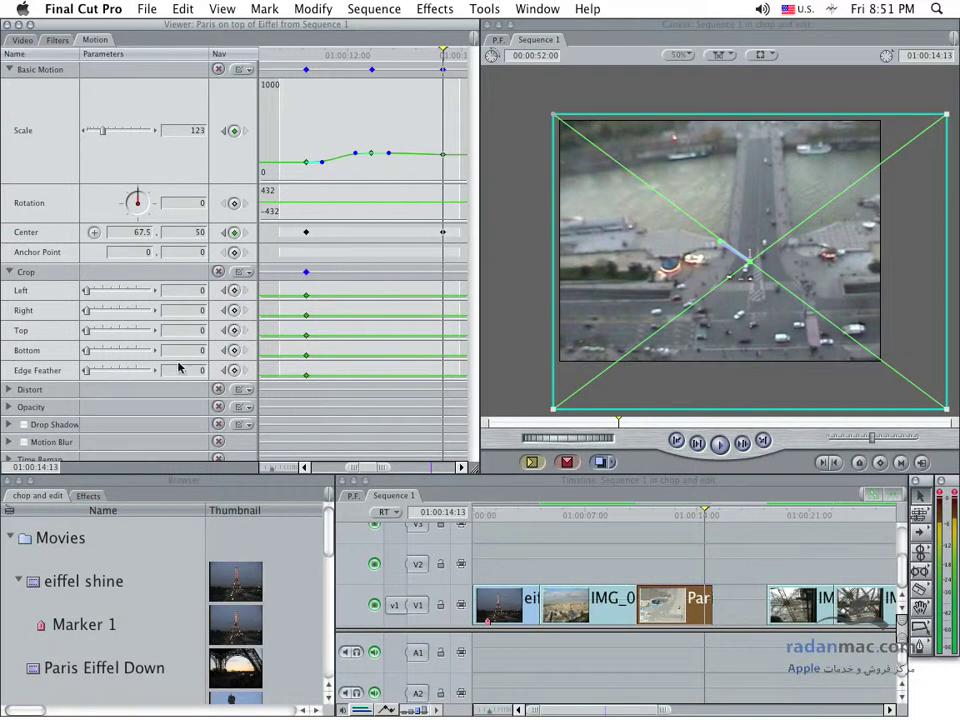
{"action": "mouse_move", "coordinate": [107, 360]}
{"action": "left_mouse_down"}
{"action": "mouse_move", "coordinate": [90, 316]}
{"action": "mouse_move", "coordinate": [108, 312]}
{"action": "mouse_move", "coordinate": [97, 295]}
{"action": "mouse_move", "coordinate": [110, 297]}
{"action": "left_mouse_up"}
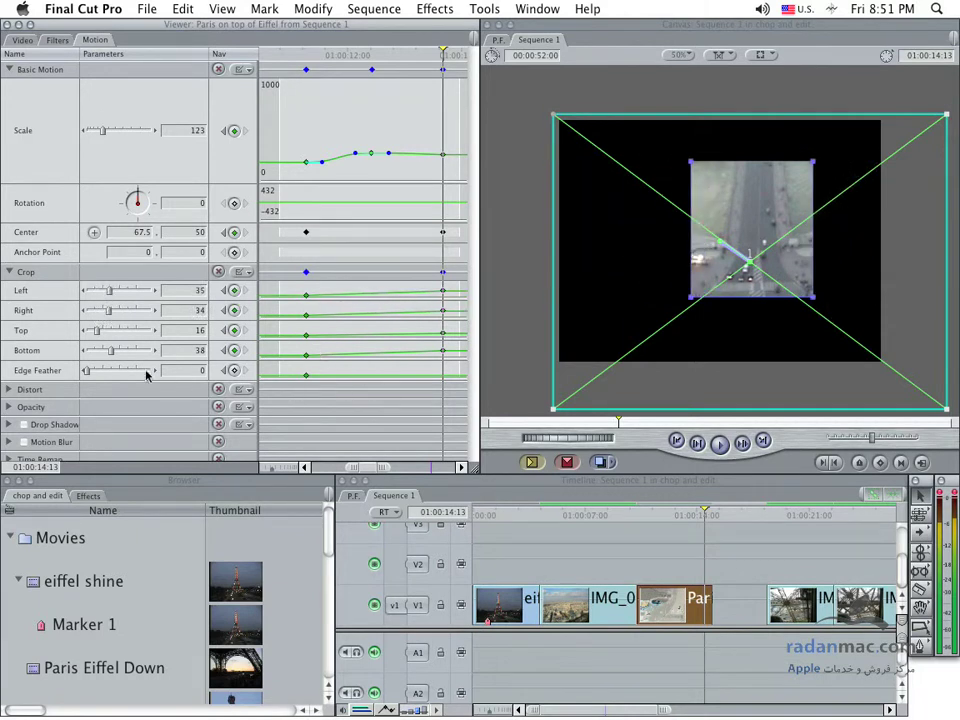
{"action": "left_click_drag", "start_coordinate": [95, 372], "coordinate": [99, 372]}
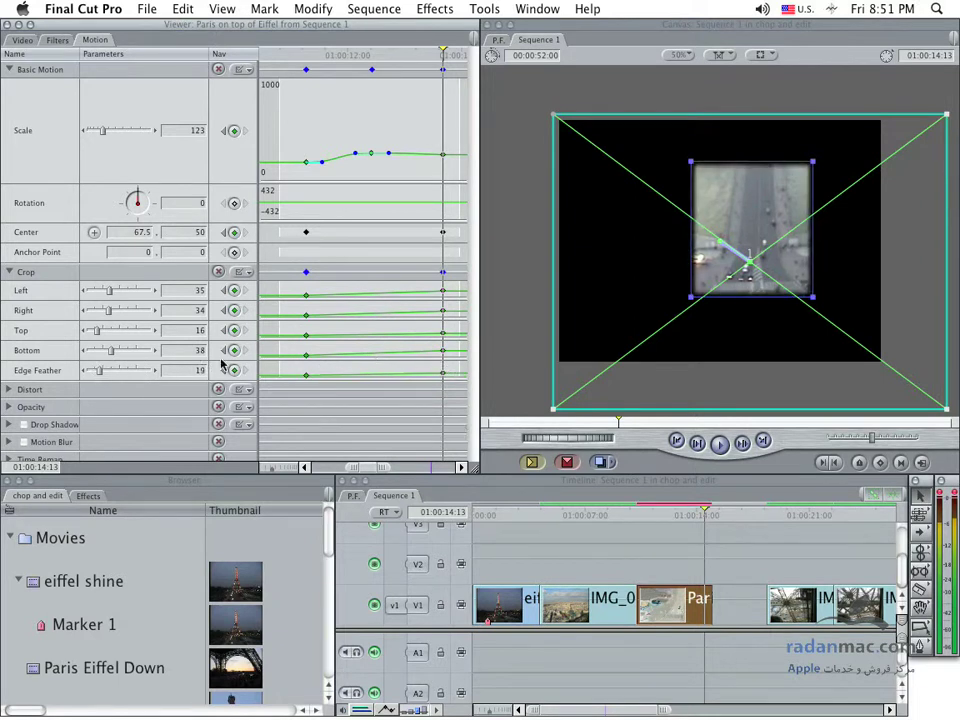
- Enlarge the Edge Feather, Bottom and Top crop graphs, then scrub back to check
{"action": "left_click_drag", "start_coordinate": [288, 379], "coordinate": [289, 420]}
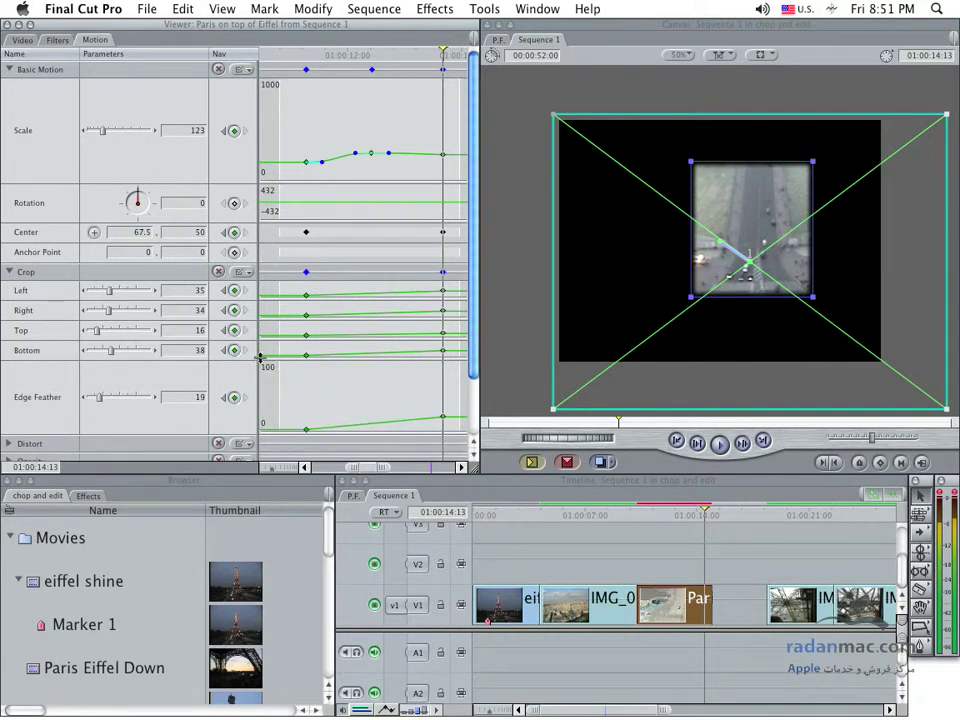
{"action": "left_click_drag", "start_coordinate": [267, 358], "coordinate": [271, 404]}
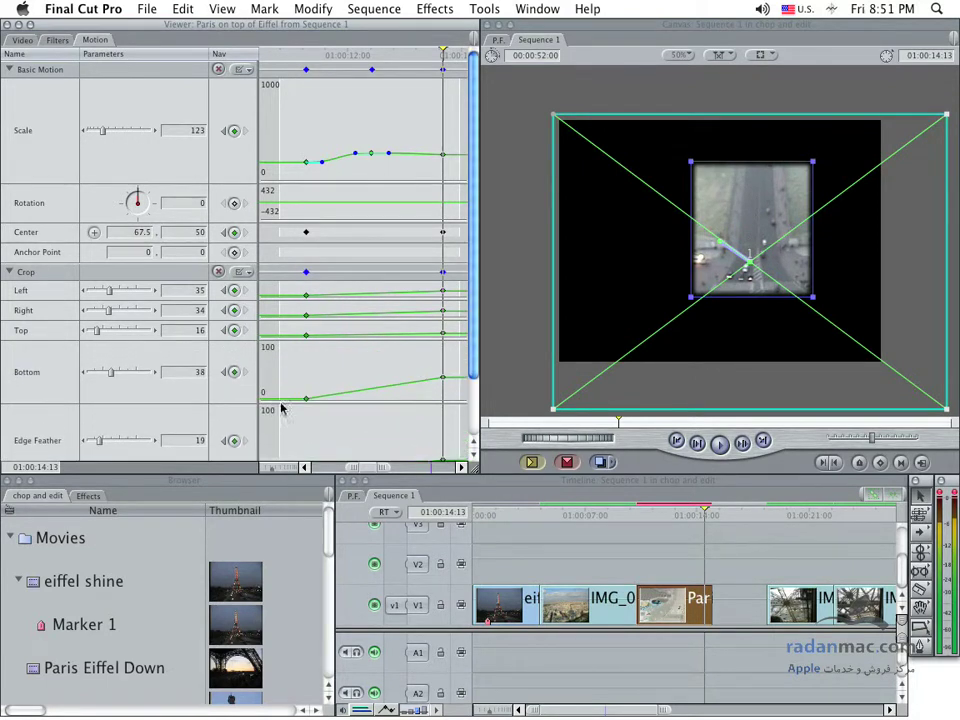
{"action": "left_click_drag", "start_coordinate": [269, 340], "coordinate": [270, 370]}
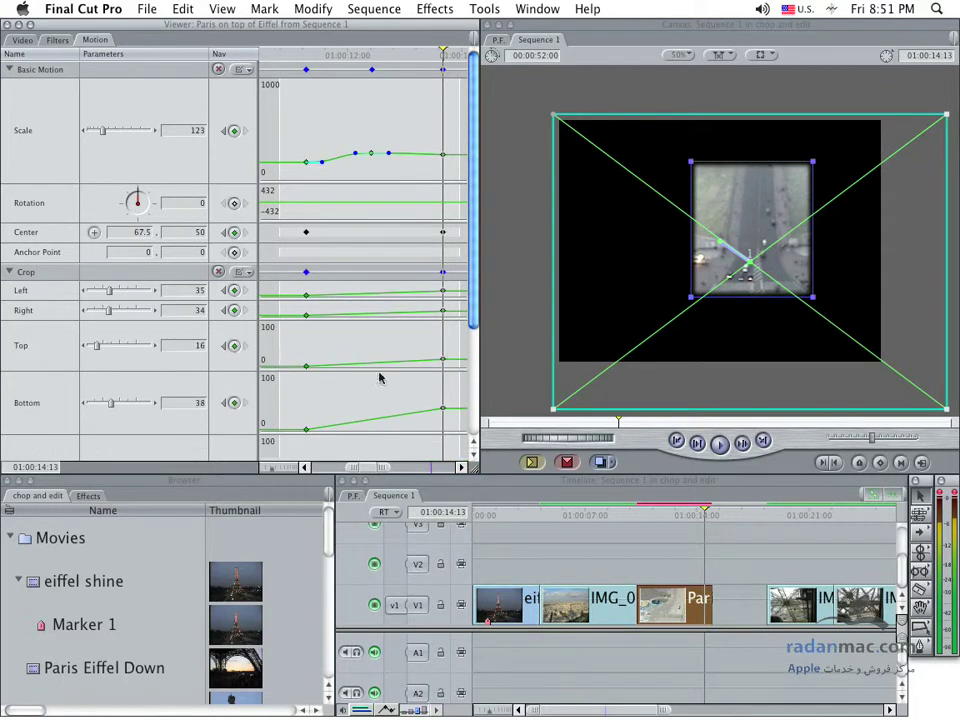
{"action": "mouse_move", "coordinate": [668, 515]}
{"action": "left_mouse_down"}
{"action": "mouse_move", "coordinate": [655, 520]}
{"action": "mouse_move", "coordinate": [690, 515]}
{"action": "left_mouse_up"}
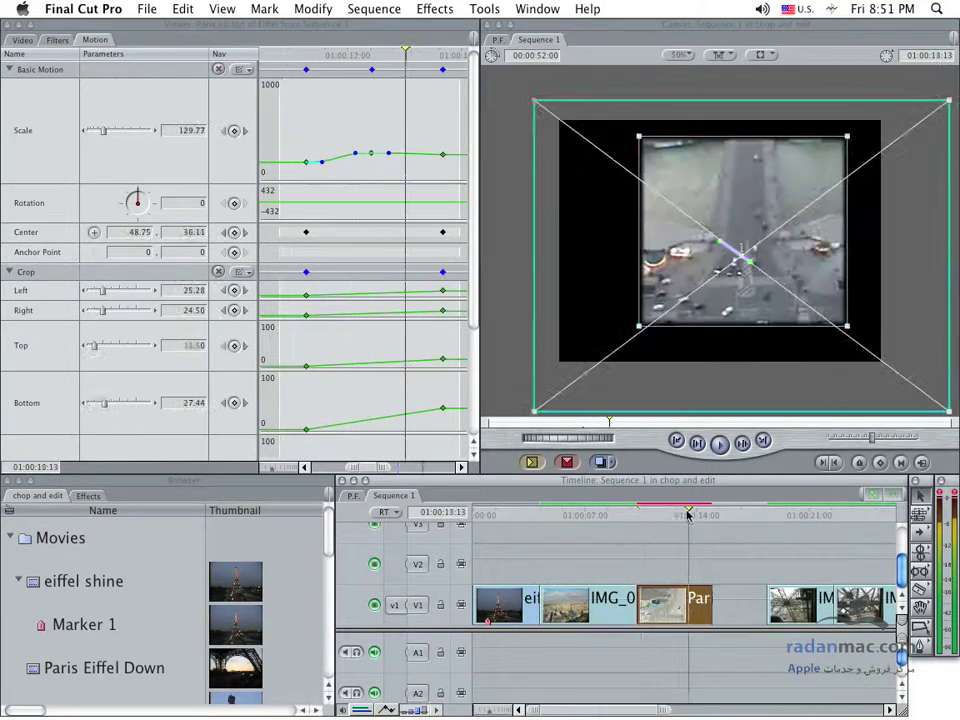
- Reset Crop to 0 and Basic Motion to Scale 100, Center 0, 0, collapsing both sections
{"action": "left_click", "coordinate": [9, 271]}
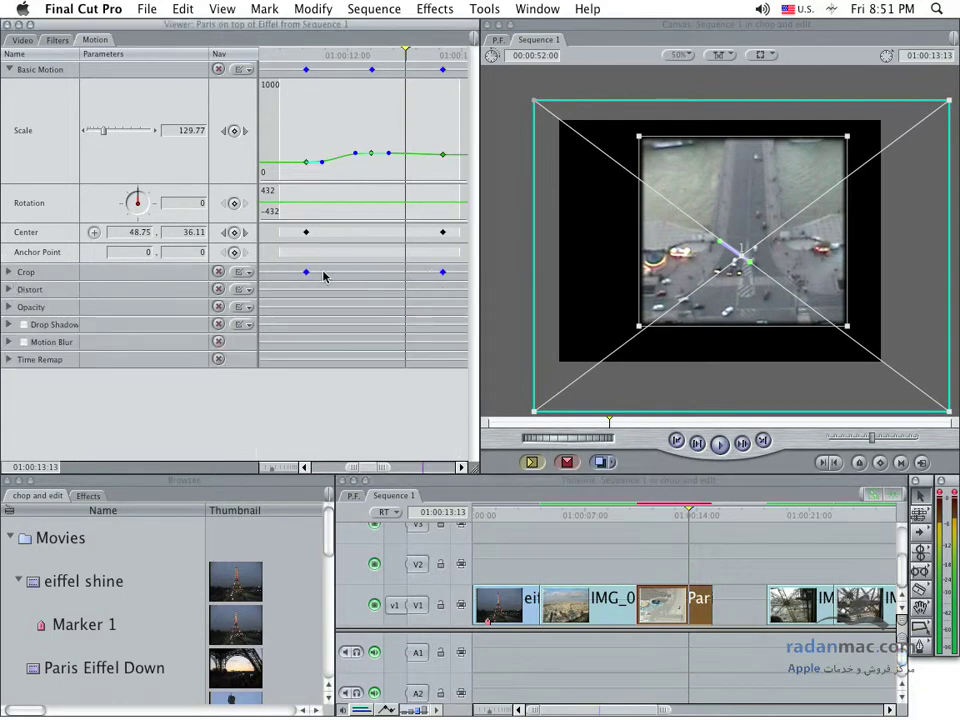
{"action": "left_click", "coordinate": [219, 273]}
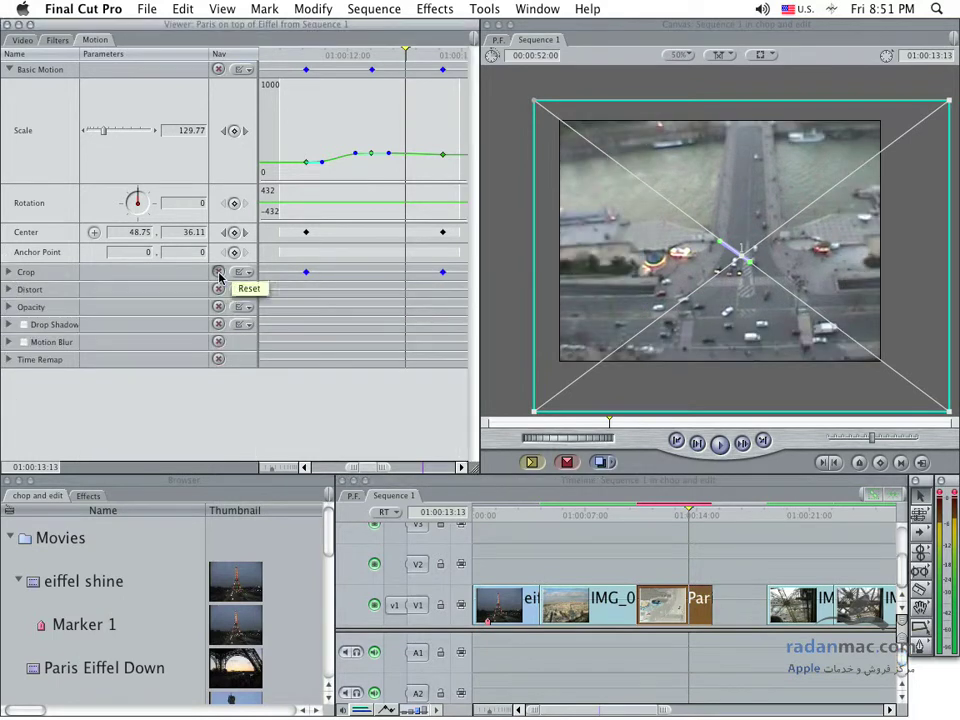
{"action": "left_click", "coordinate": [9, 271]}
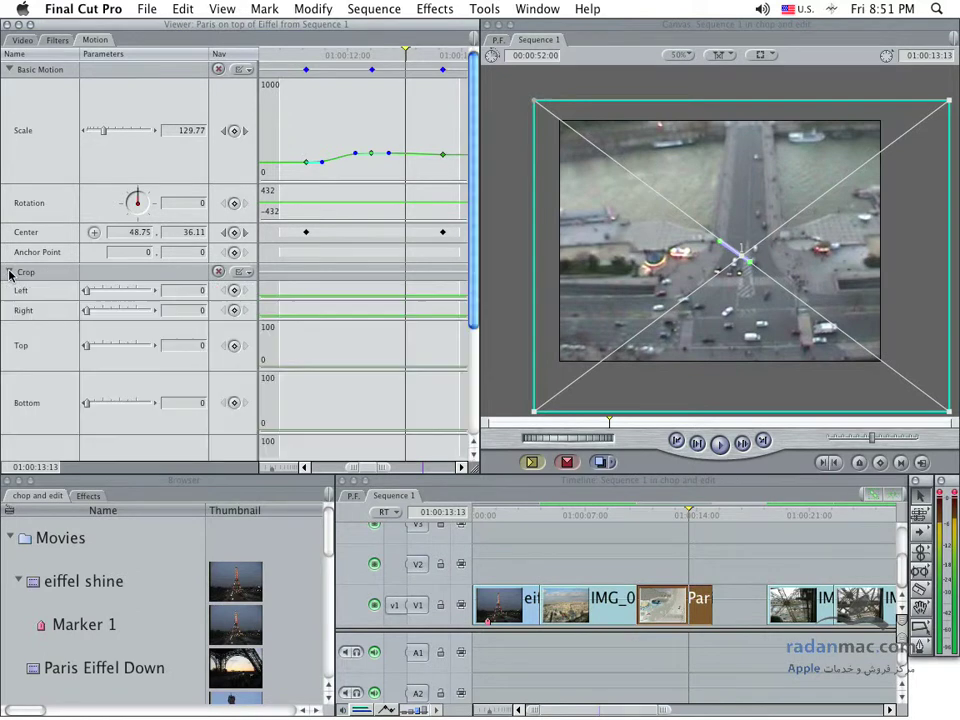
{"action": "left_click", "coordinate": [9, 271]}
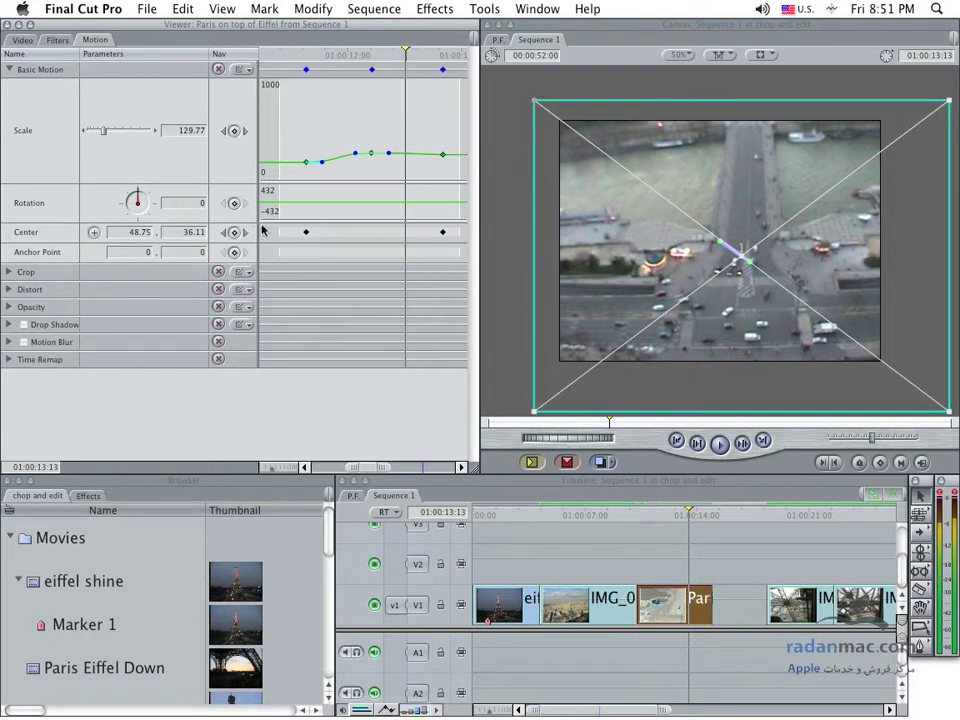
{"action": "left_click", "coordinate": [216, 69]}
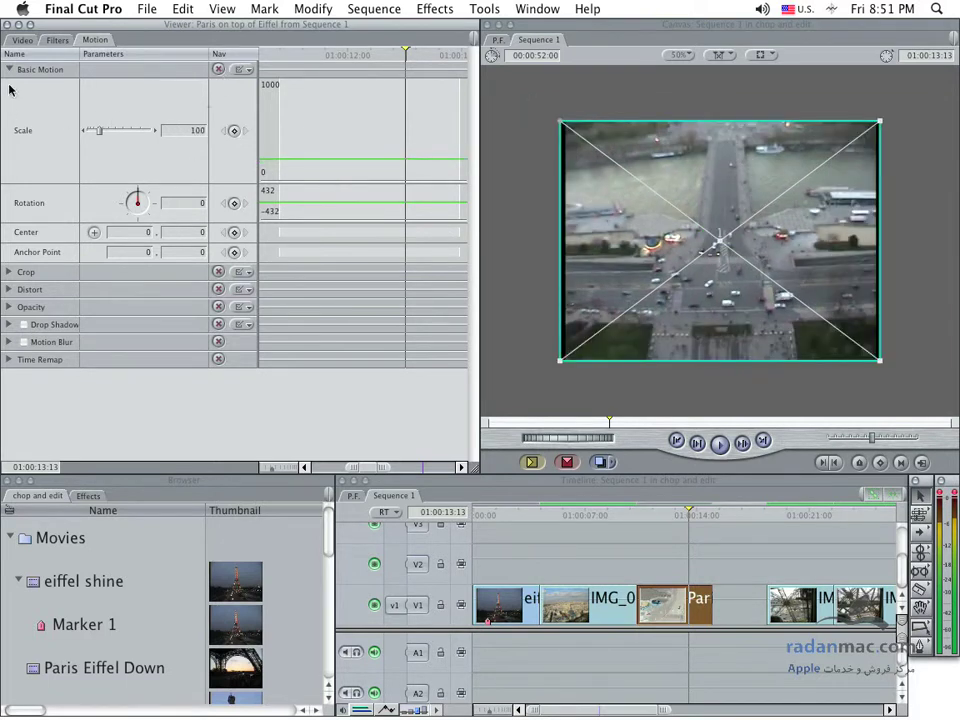
{"action": "left_click", "coordinate": [7, 70]}
{"action": "left_click_drag", "start_coordinate": [600, 517], "coordinate": [636, 514]}
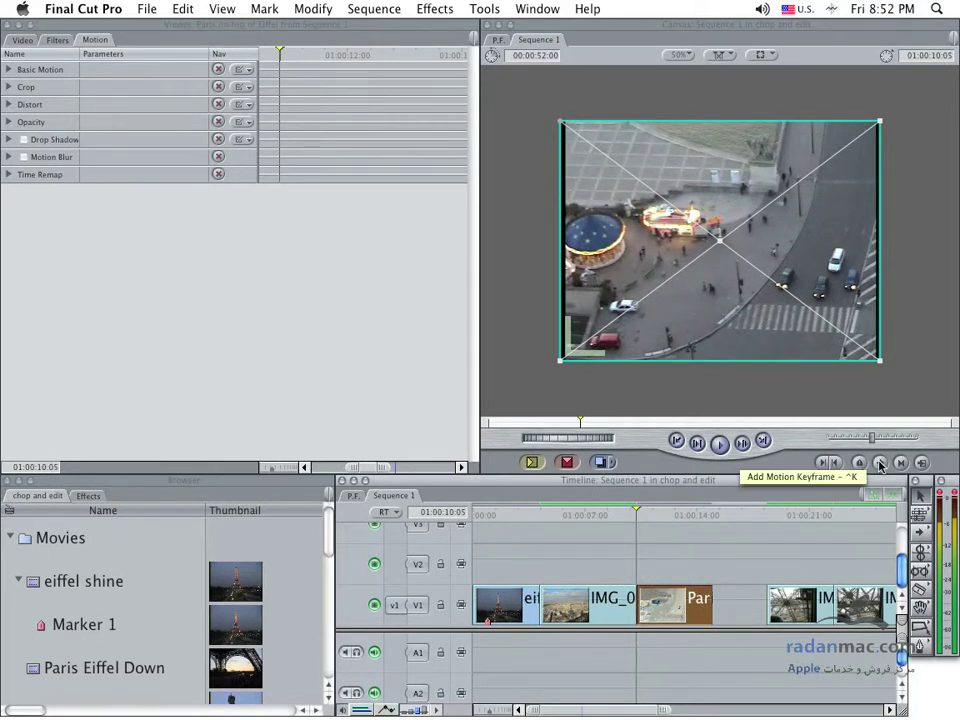
- Set a motion keyframe with Ctrl-K in the Canvas at 13:18
{"action": "key", "text": "Left"}
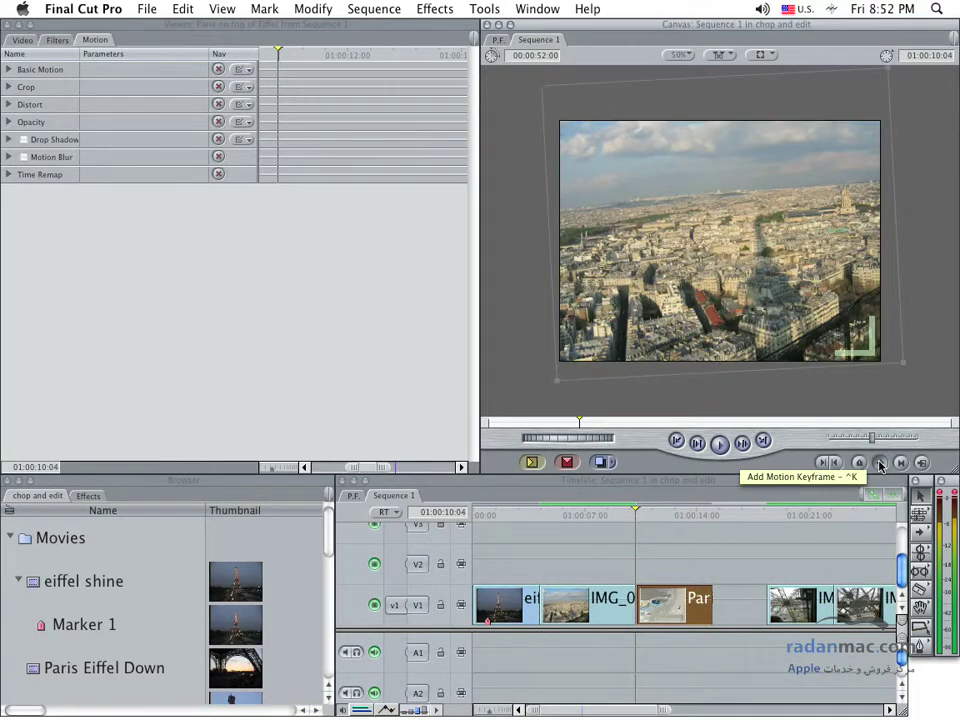
{"action": "left_click_drag", "start_coordinate": [644, 509], "coordinate": [692, 513]}
{"action": "mouse_move", "coordinate": [722, 307]}
{"action": "left_mouse_down"}
{"action": "mouse_move", "coordinate": [715, 327]}
{"action": "mouse_move", "coordinate": [680, 334]}
{"action": "mouse_move", "coordinate": [722, 305]}
{"action": "left_mouse_up"}
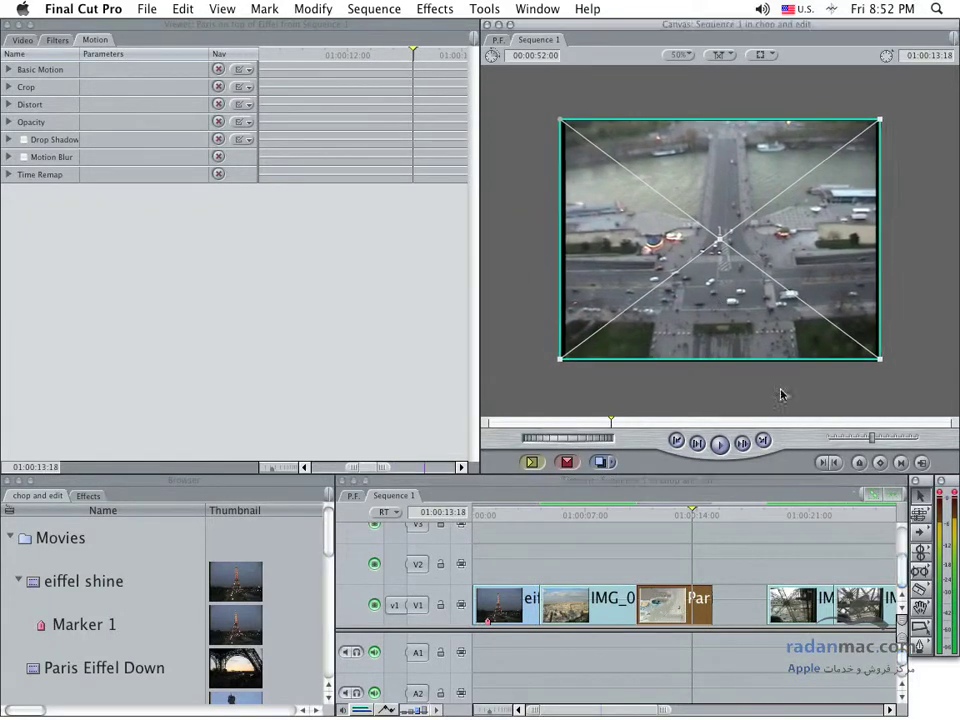
{"action": "key", "text": "ctrl+k"}
- At 11:04, shift the image left, shrink and rotate it, then preview
{"action": "left_click_drag", "start_coordinate": [670, 513], "coordinate": [651, 513]}
{"action": "mouse_move", "coordinate": [678, 342]}
{"action": "left_mouse_down"}
{"action": "mouse_move", "coordinate": [603, 344]}
{"action": "mouse_move", "coordinate": [593, 374]}
{"action": "left_mouse_up"}
{"action": "left_click_drag", "start_coordinate": [790, 150], "coordinate": [722, 193]}
{"action": "mouse_move", "coordinate": [651, 197]}
{"action": "left_mouse_down"}
{"action": "mouse_move", "coordinate": [563, 262]}
{"action": "mouse_move", "coordinate": [588, 265]}
{"action": "left_mouse_up"}
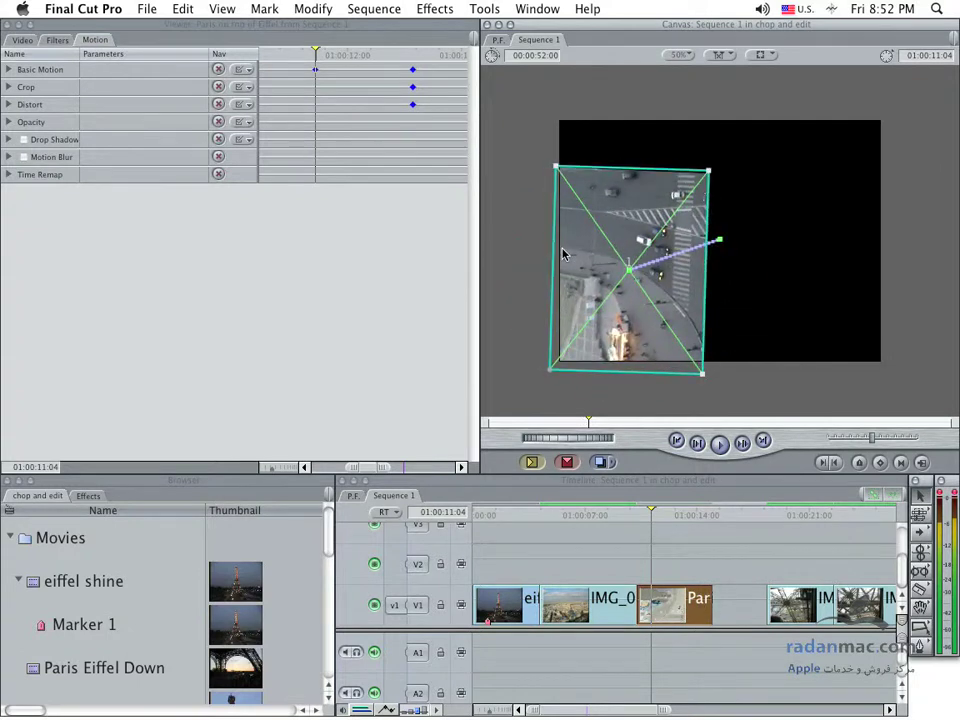
{"action": "left_click", "coordinate": [661, 515]}
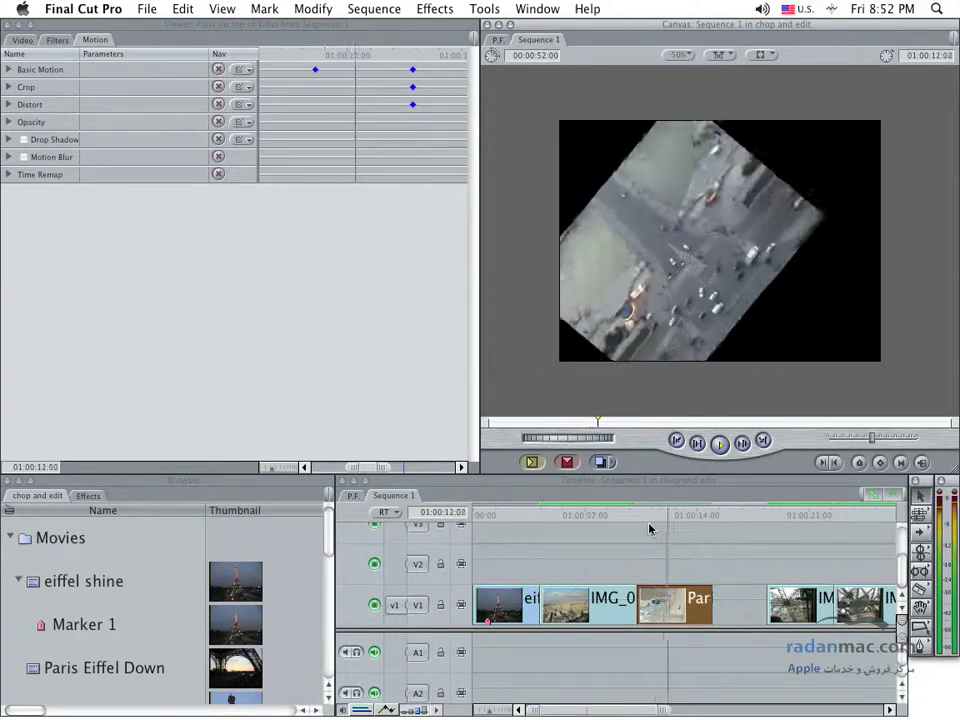
{"action": "key", "text": "space"}
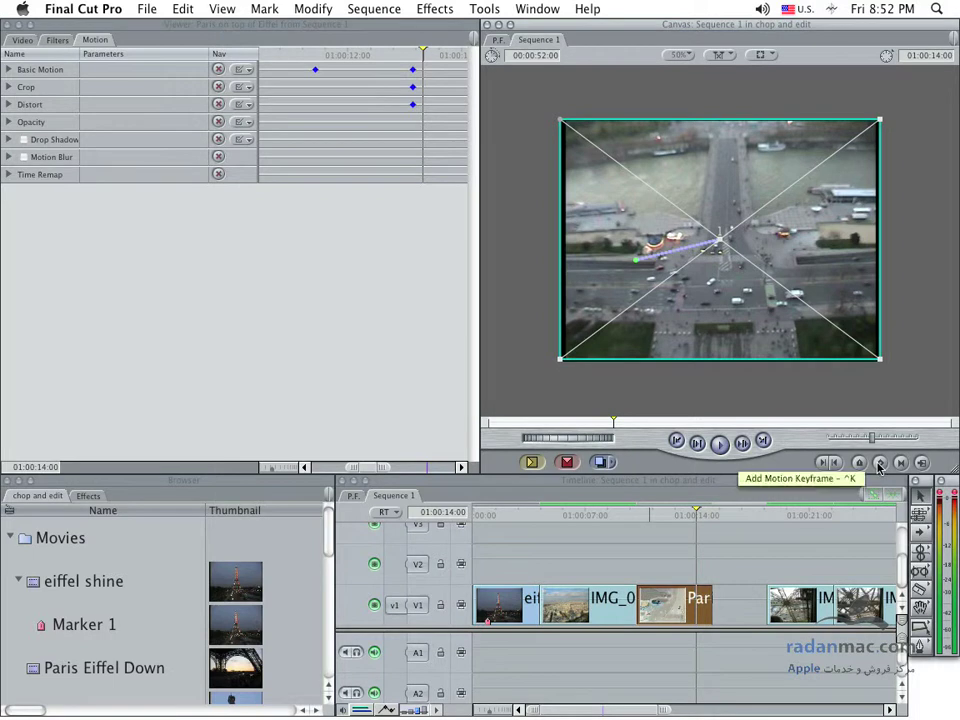
- Expand Opacity and Basic Motion, and check the Crop and Distort keyframes
{"action": "left_click", "coordinate": [10, 121]}
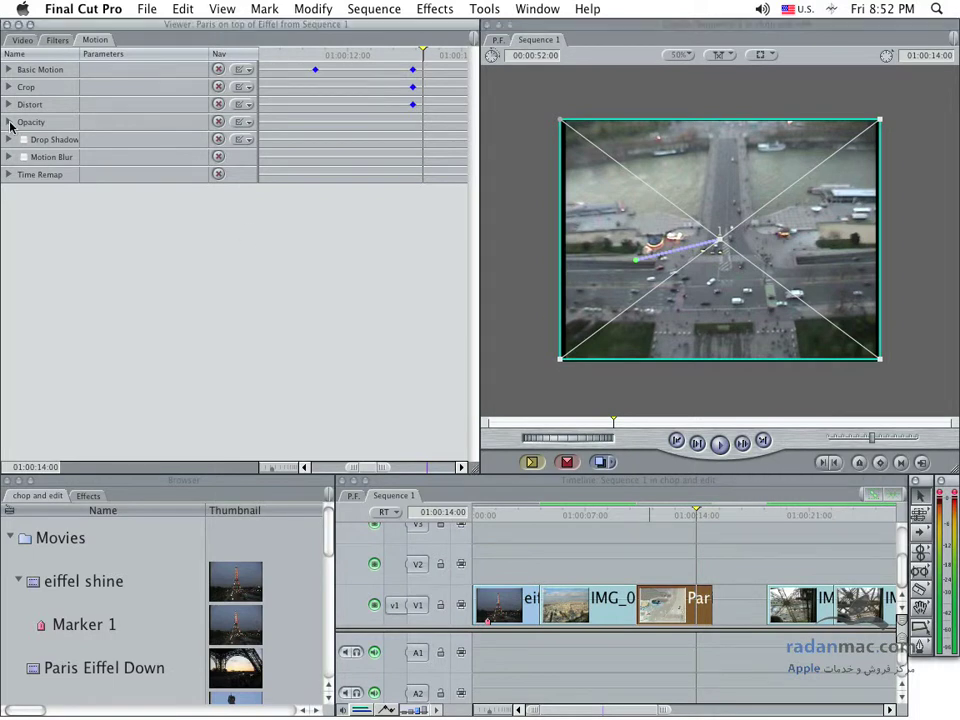
{"action": "left_click", "coordinate": [9, 122]}
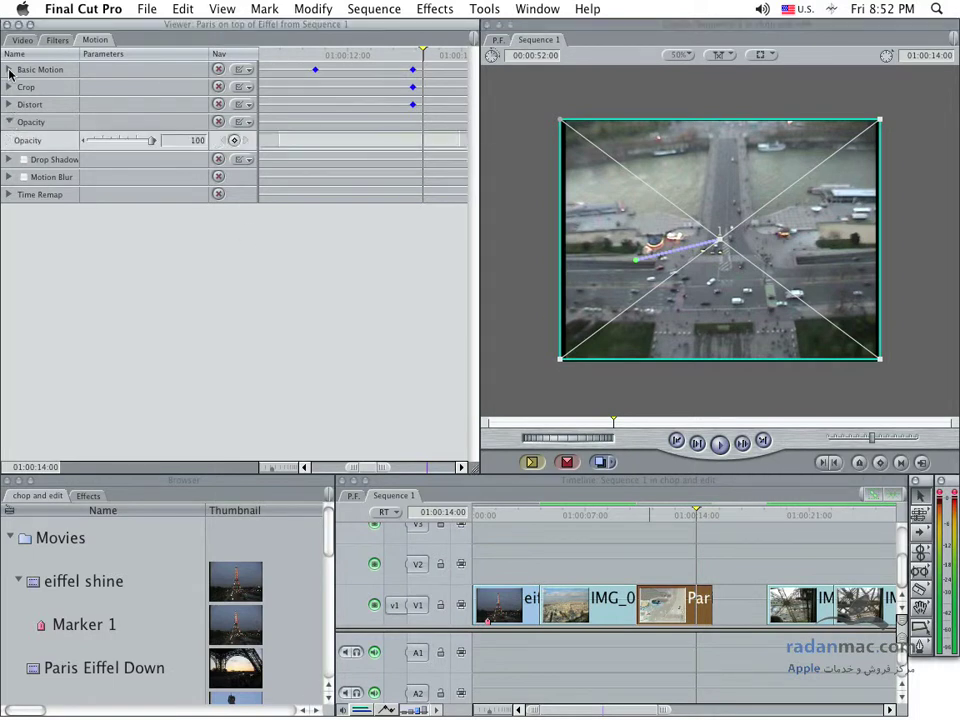
{"action": "left_click", "coordinate": [9, 70]}
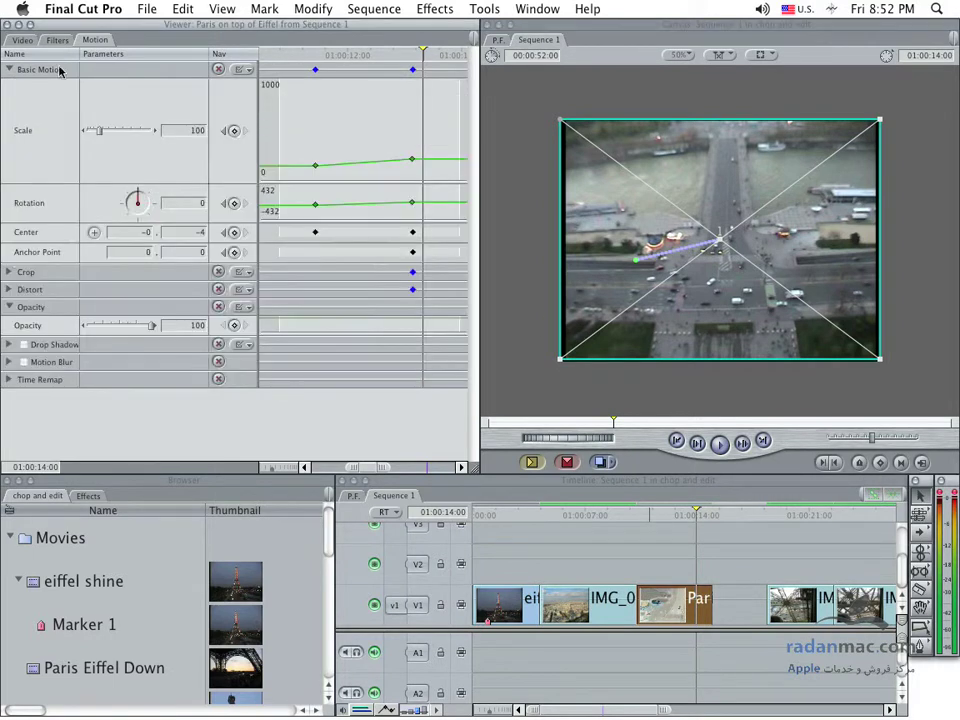
{"action": "left_click", "coordinate": [8, 273]}
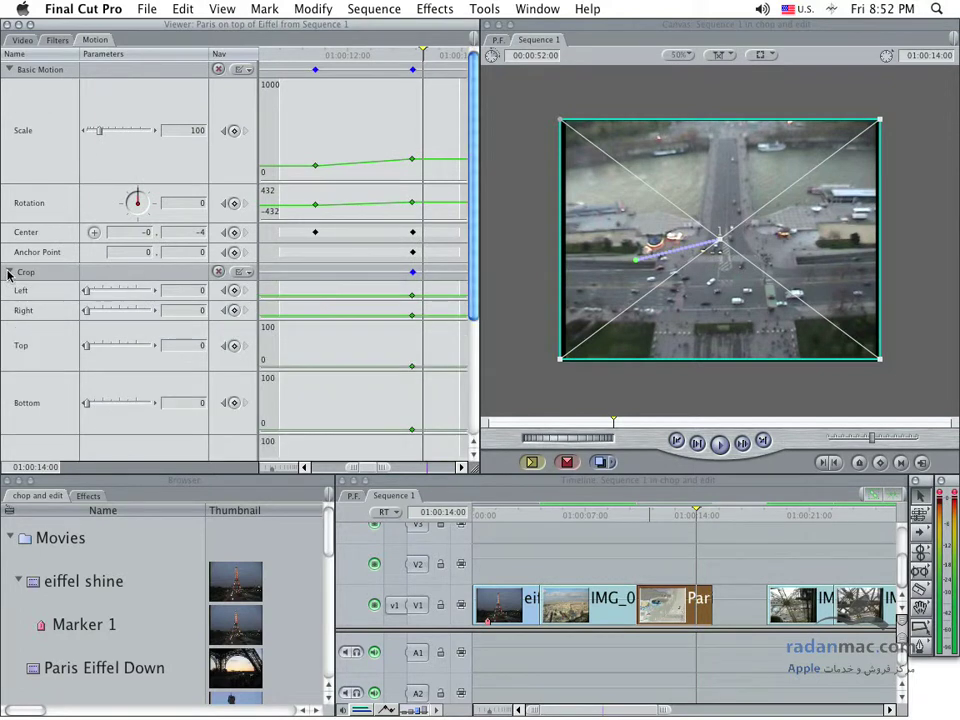
{"action": "left_click", "coordinate": [9, 273]}
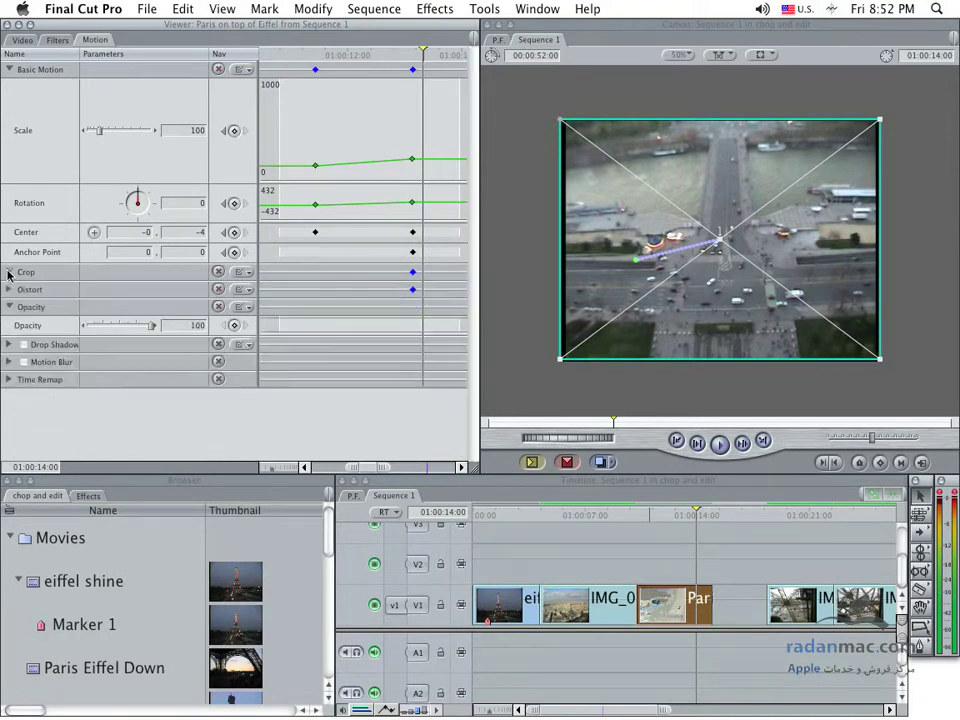
{"action": "left_click", "coordinate": [9, 290]}
{"action": "left_click", "coordinate": [9, 290]}
- Recheck Crop and Distort graph options, then drag the Opacity slider to preview lower opacity
{"action": "left_click", "coordinate": [9, 272]}
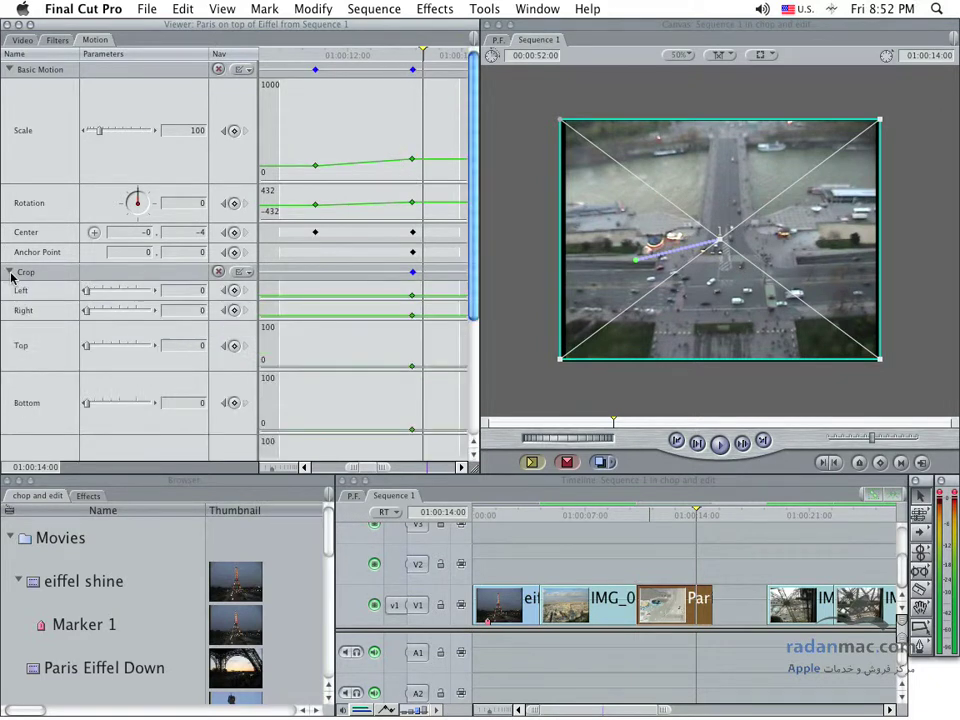
{"action": "left_click", "coordinate": [10, 273]}
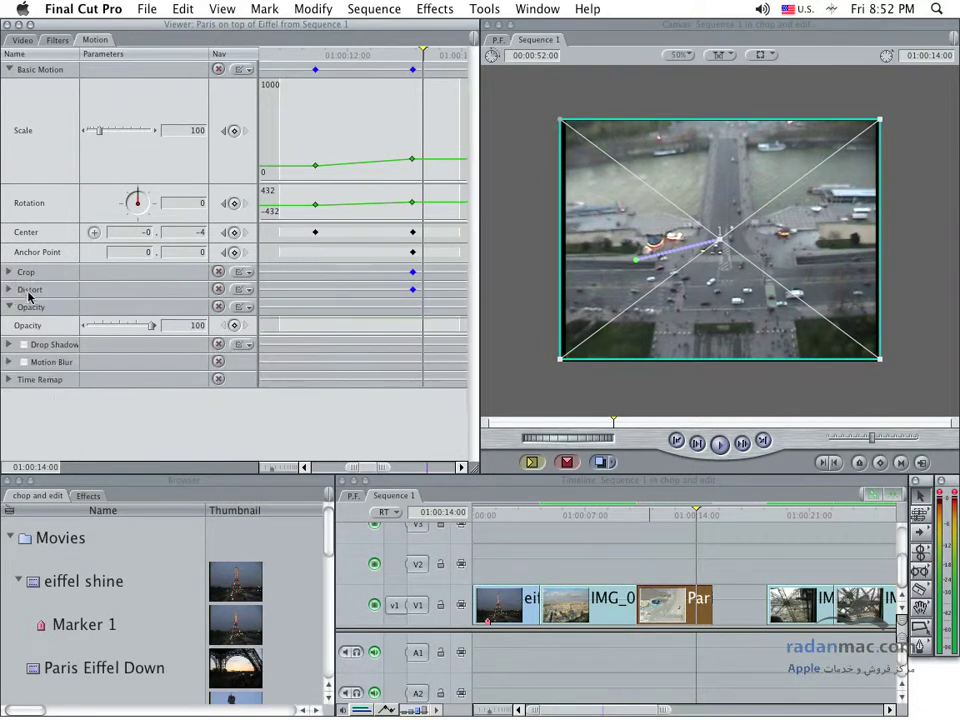
{"action": "left_click", "coordinate": [9, 290]}
{"action": "left_click", "coordinate": [9, 290]}
{"action": "left_click", "coordinate": [240, 289]}
{"action": "left_click", "coordinate": [194, 296]}
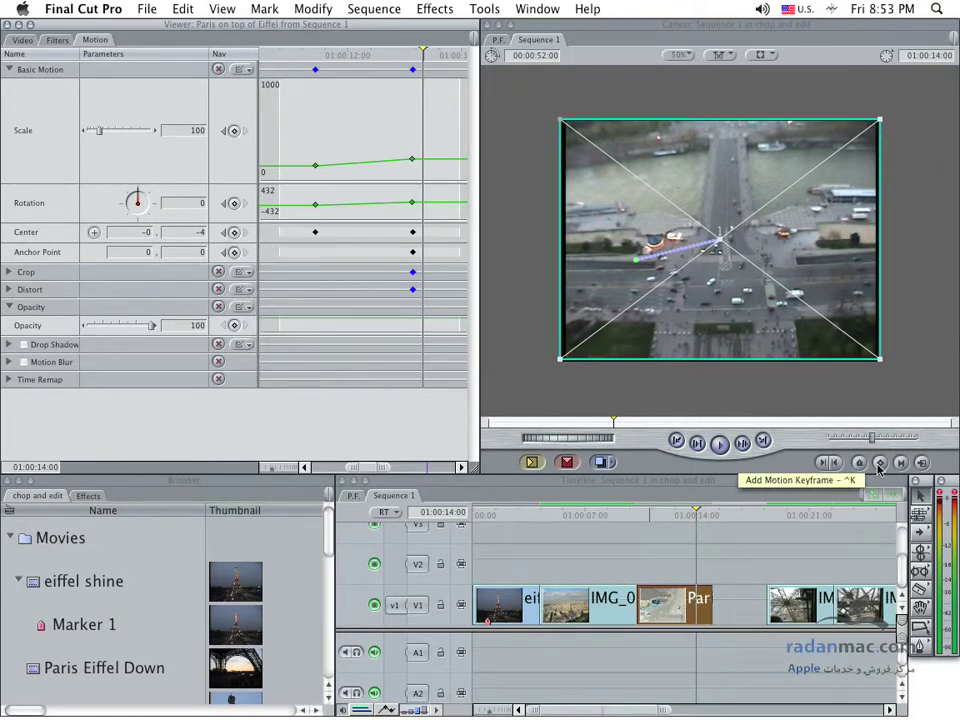
{"action": "mouse_move", "coordinate": [126, 328]}
{"action": "left_mouse_down"}
{"action": "mouse_move", "coordinate": [193, 327]}
{"action": "mouse_move", "coordinate": [86, 327]}
{"action": "mouse_move", "coordinate": [256, 341]}
{"action": "left_mouse_up"}
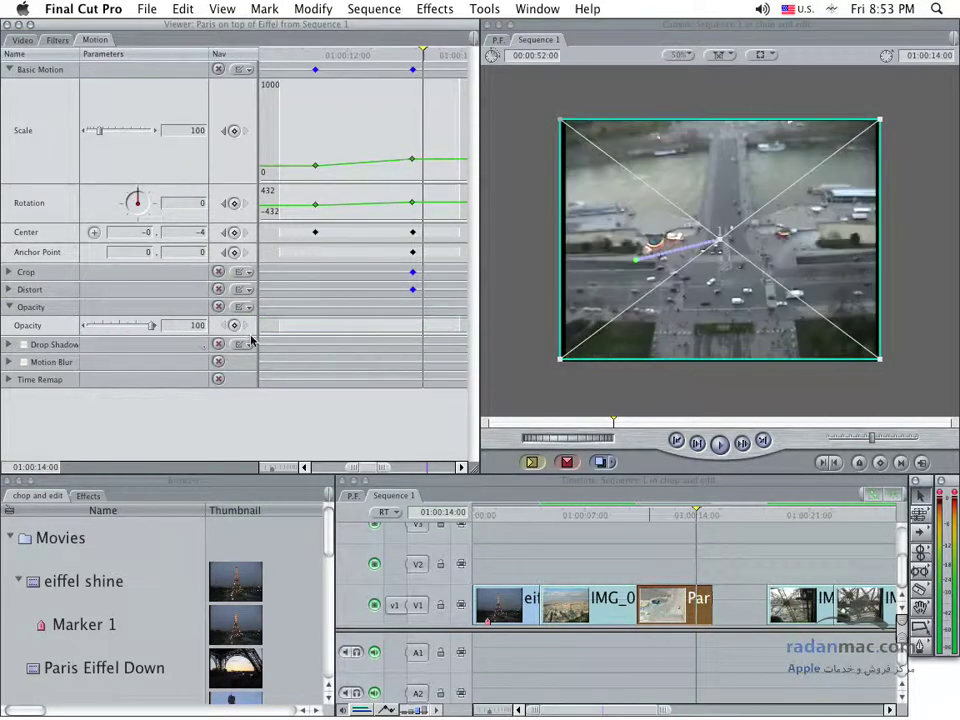